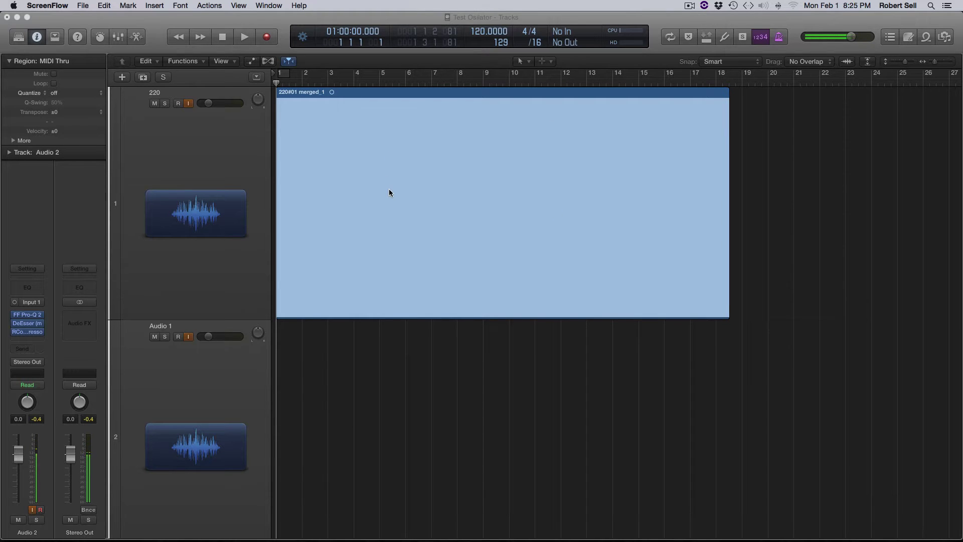
# Magnify the start of the 220 track's region to examine the individual cycles of its sine wave.
pyautogui.press('super+Right')
pyautogui.press('super+Right')
pyautogui.press('super+Right')
pyautogui.press('super+Right')
pyautogui.press('super+Right')
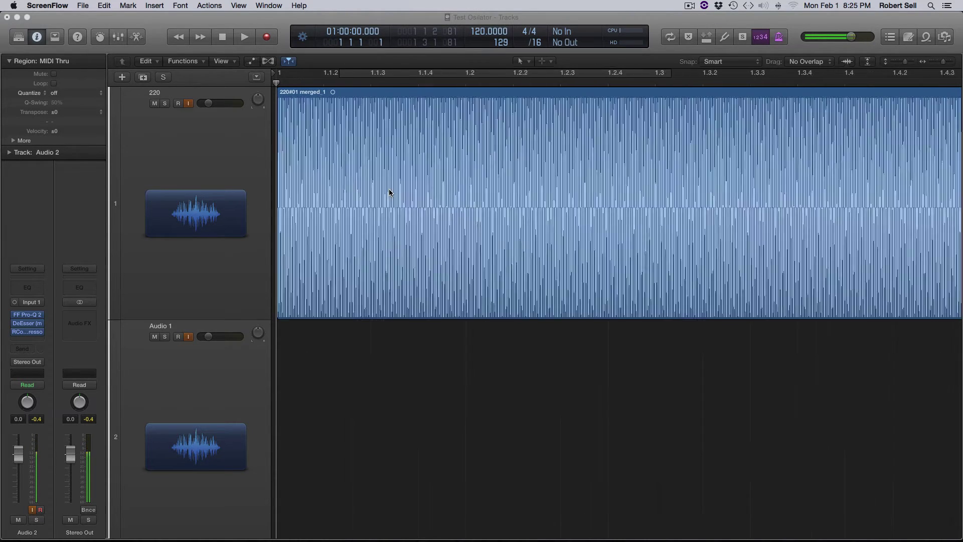
pyautogui.press('super+Right')
pyautogui.press('super+Right')
pyautogui.press('super+Right')
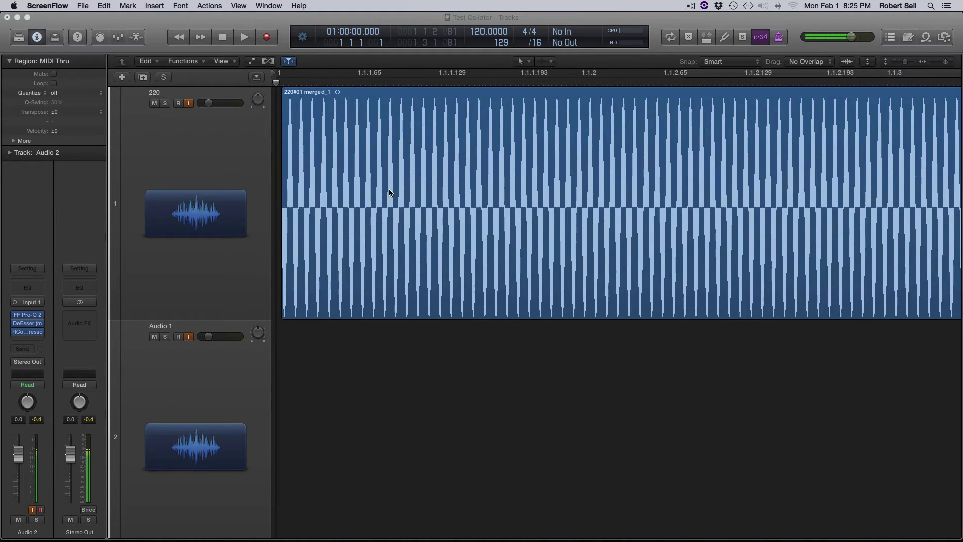
pyautogui.press('super+Right')
pyautogui.press('super+Right')
pyautogui.press('super+Right')
pyautogui.press('super+Right')
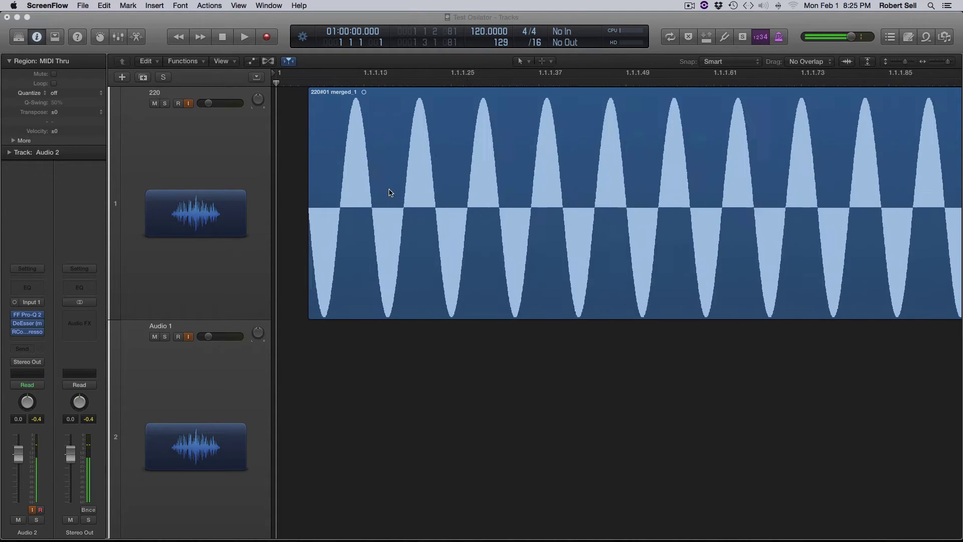
pyautogui.press('super+Left')
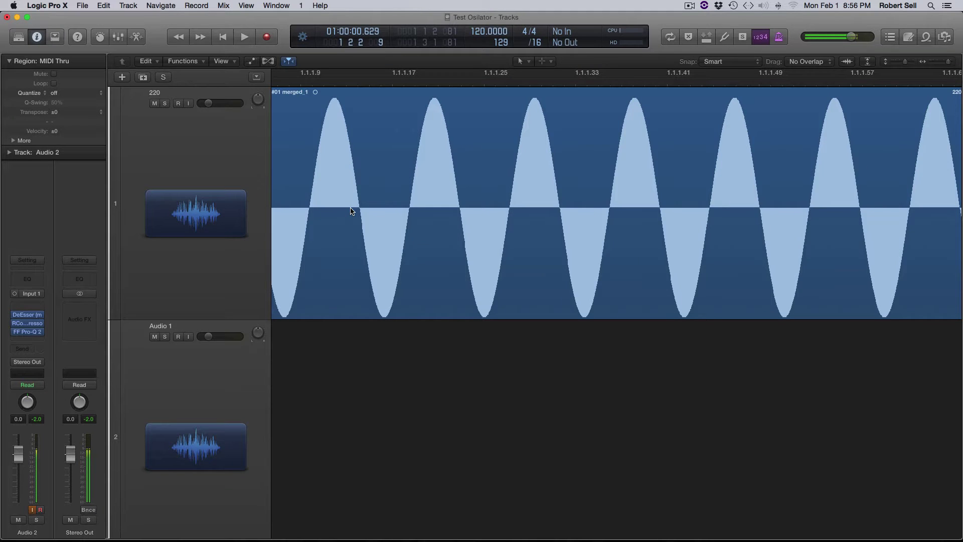
pyautogui.hscroll(-1, 329, 211)
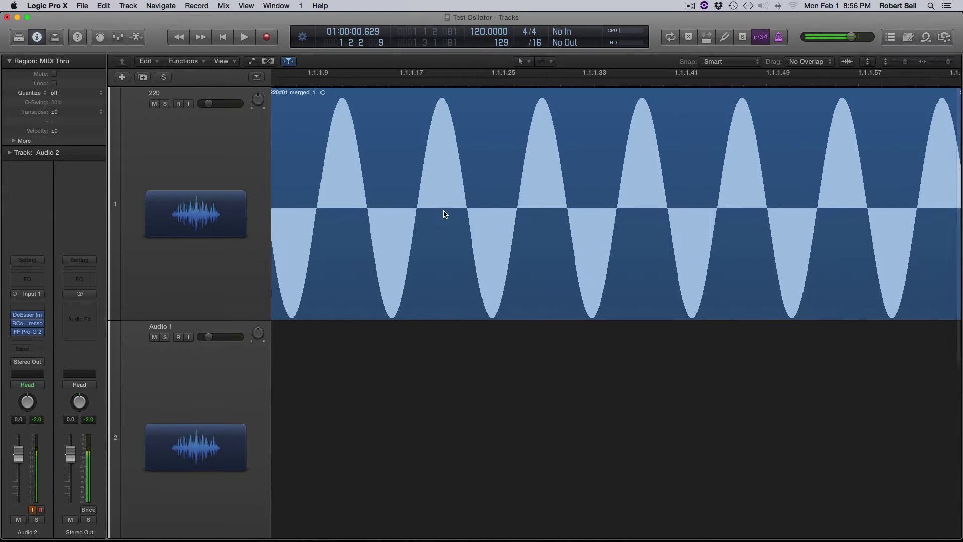
pyautogui.hscroll(-1, 388, 213)
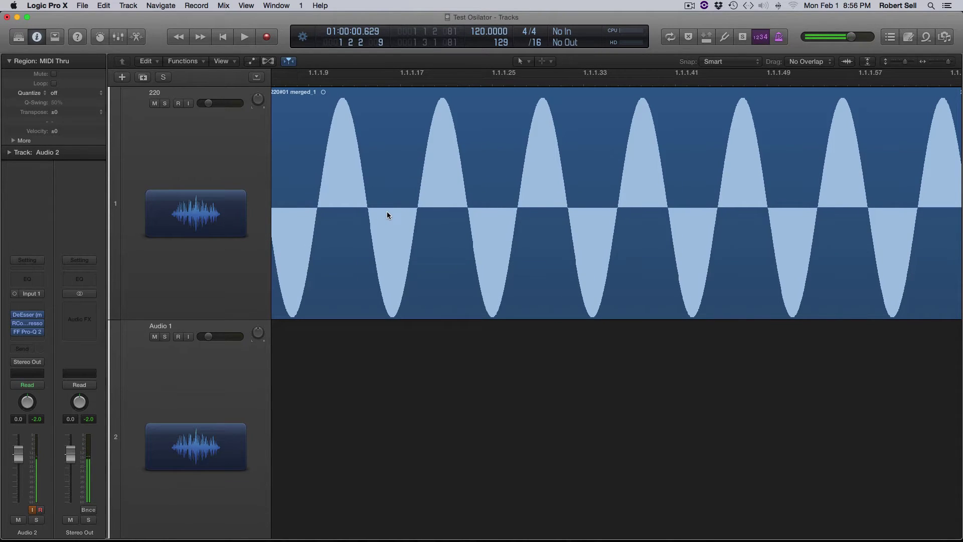
# Copy the region on track 220 to the Audio 1 track at the same time position.
pyautogui.click(339, 227)
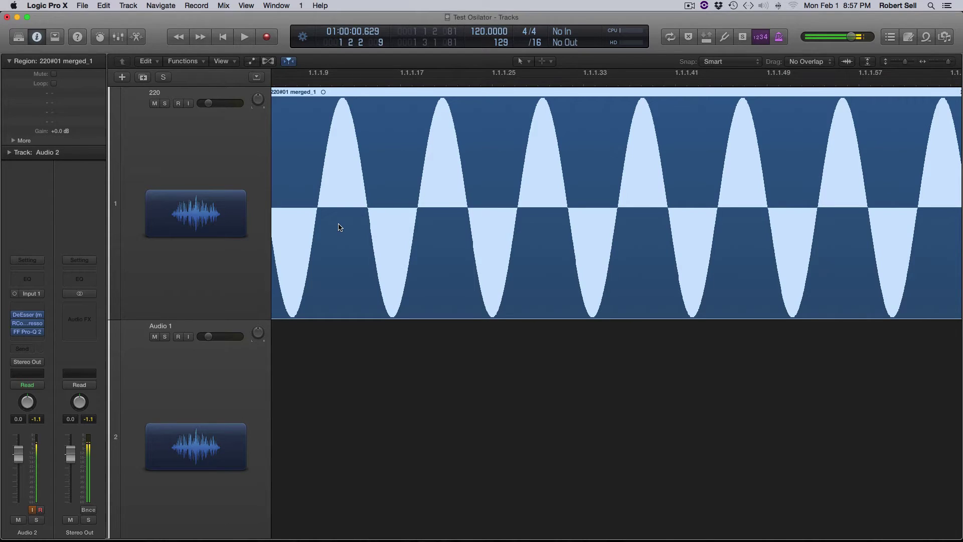
pyautogui.moveTo(338, 227); pyautogui.dragTo(337, 326)
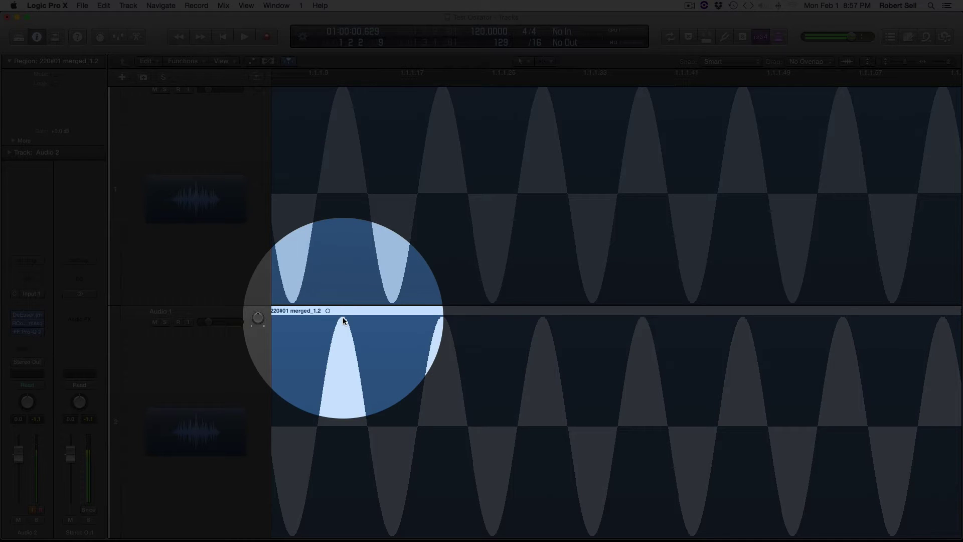
pyautogui.scroll(1, 345, 126)
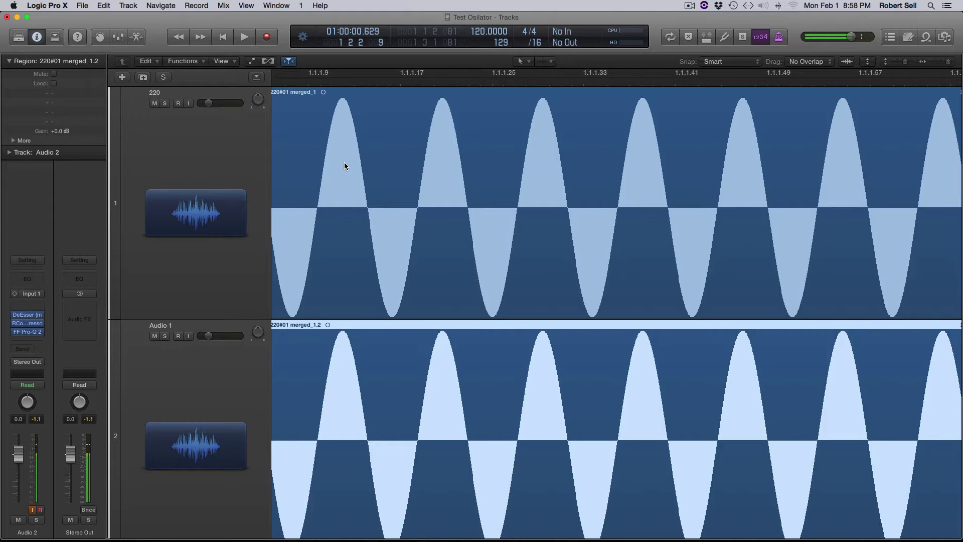
# Mute the Audio 1 track and play track 220 alone to check its level on the Mix Bus.
pyautogui.click(155, 337)
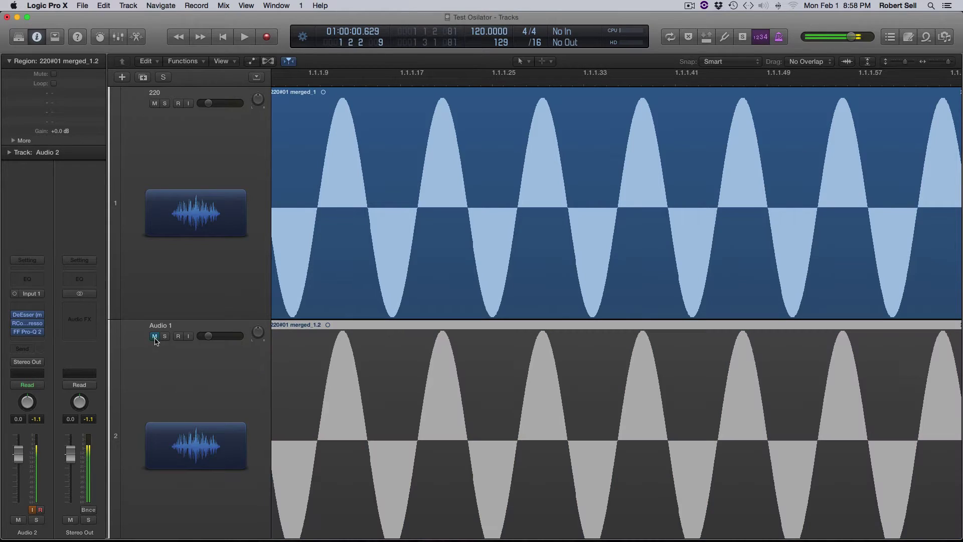
pyautogui.click(294, 130)
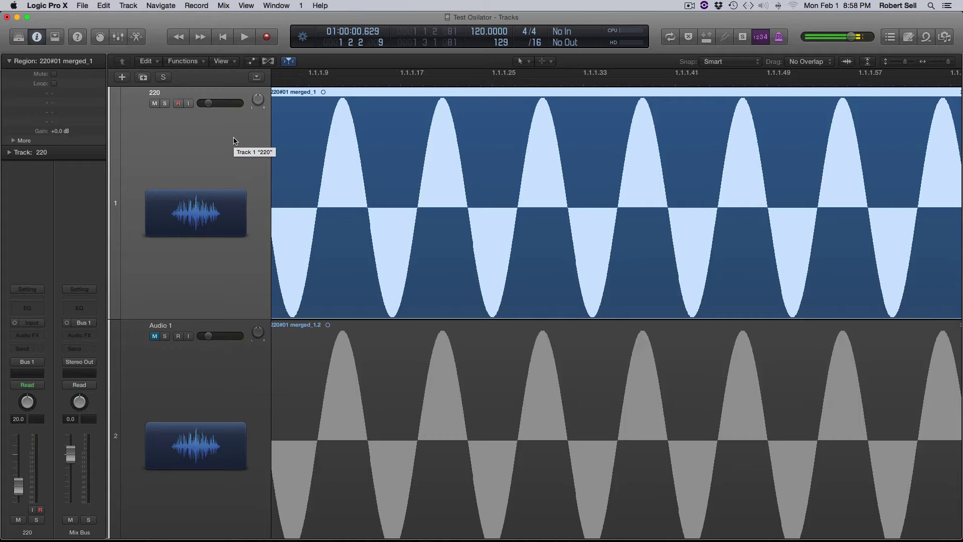
pyautogui.press('space')
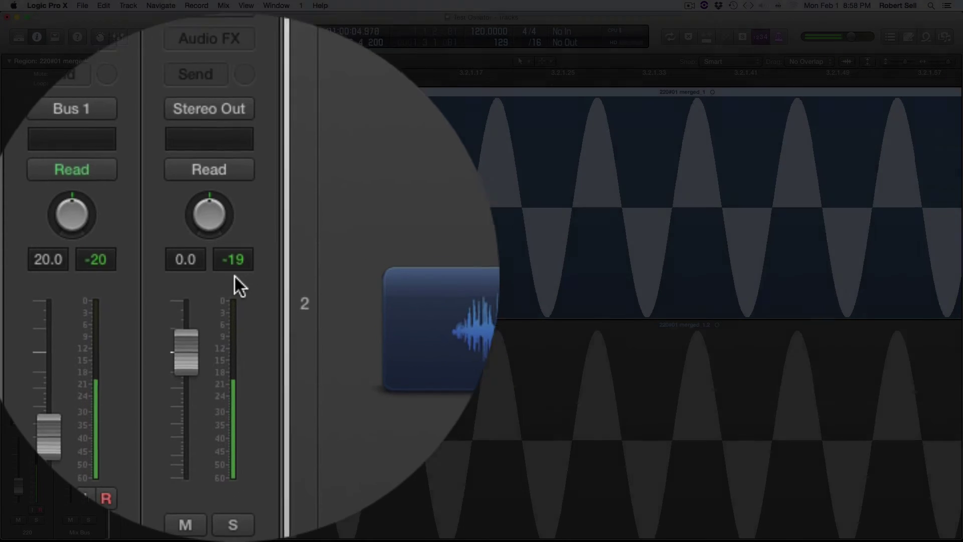
pyautogui.press('space')
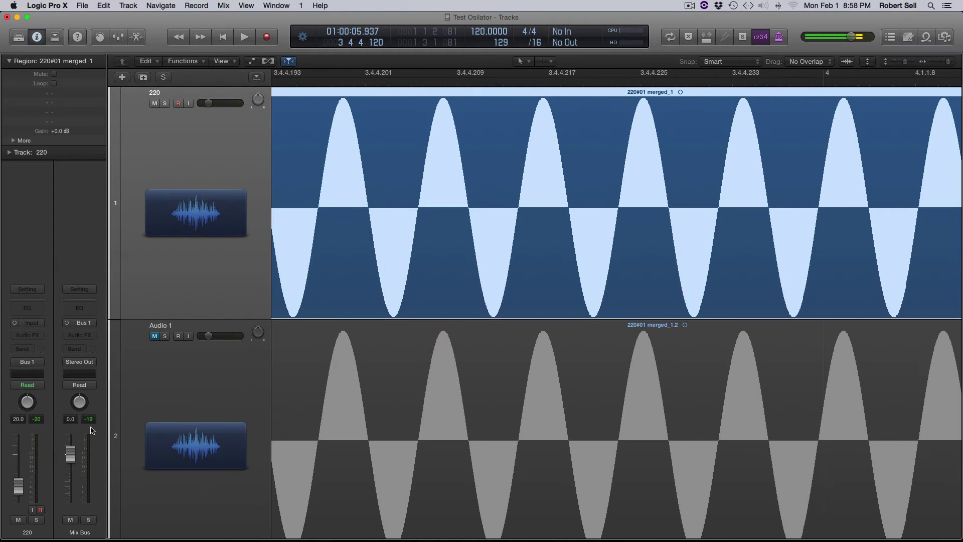
# Unmute Audio 1 and play both aligned tracks together to check their combined Mix Bus level.
pyautogui.click(154, 336)
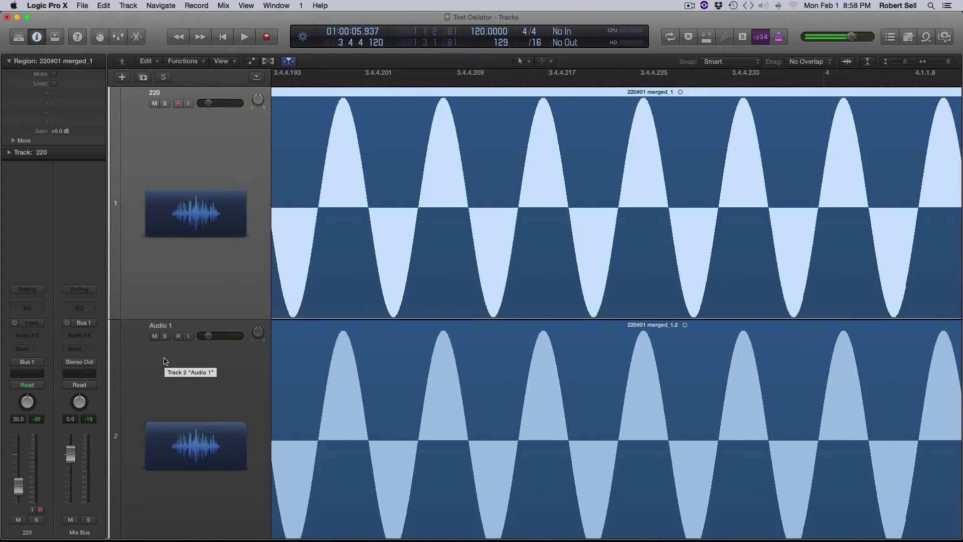
pyautogui.press('space')
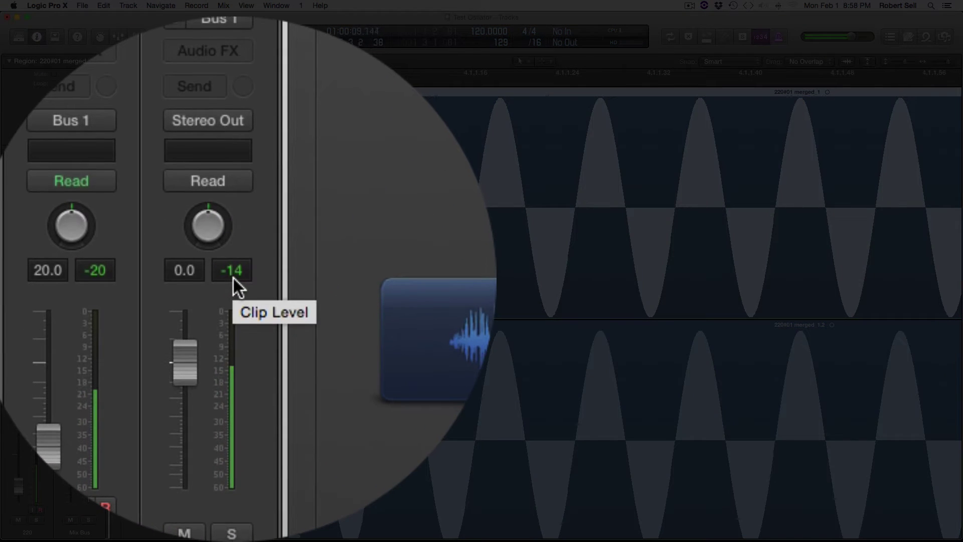
pyautogui.press('space')
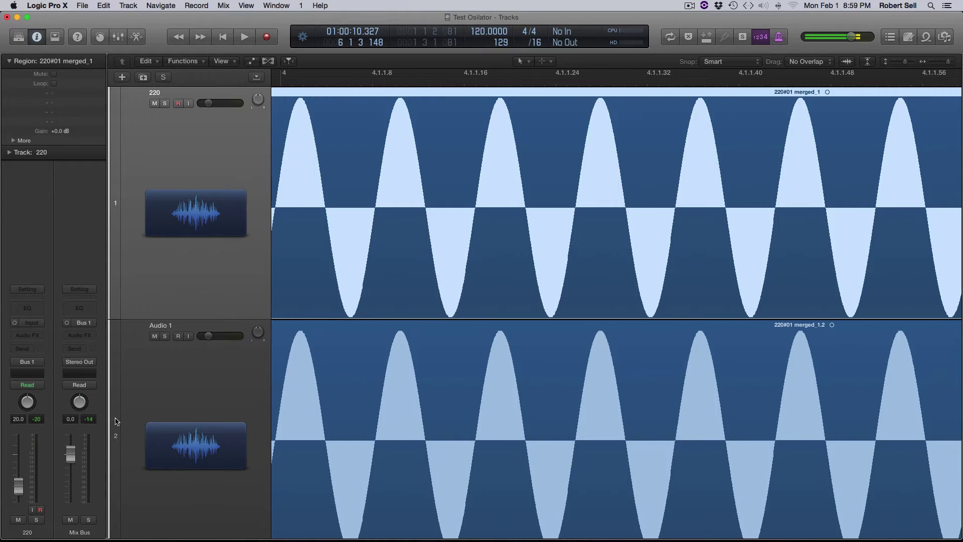
# Shift the Audio 1 region half a cycle so its peaks meet the 220 track's troughs, and play both to check the Mix Bus level.
pyautogui.moveTo(337, 351); pyautogui.dragTo(387, 353)
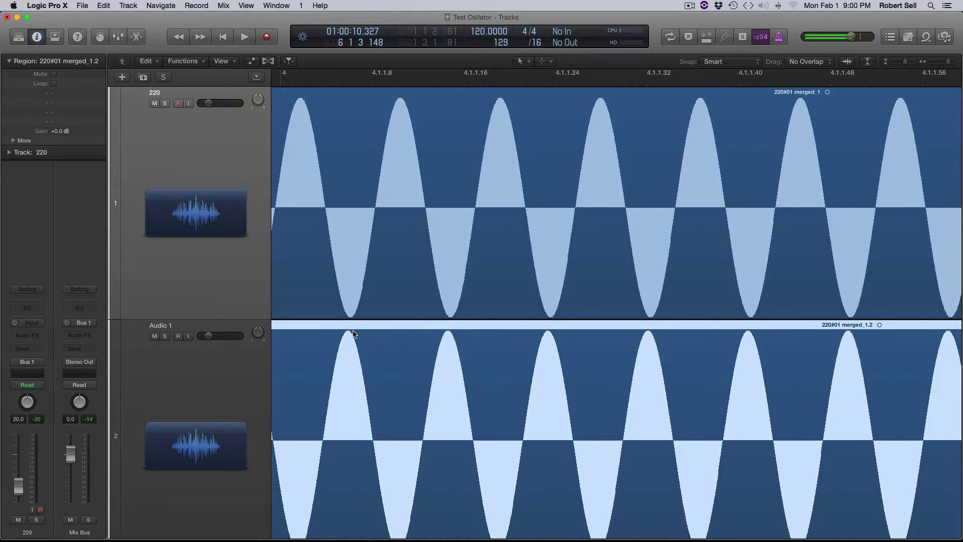
pyautogui.press('space')
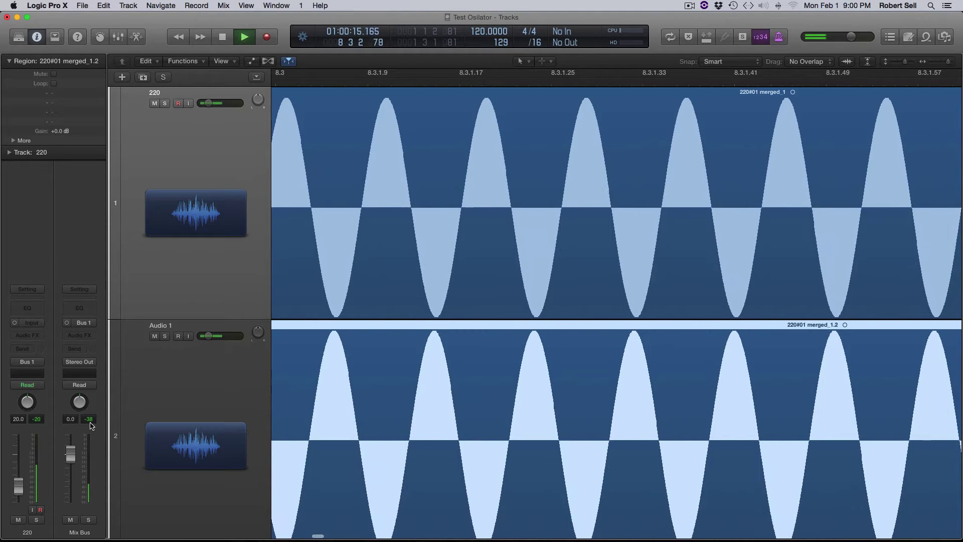
pyautogui.press('space')
pyautogui.press('Return')
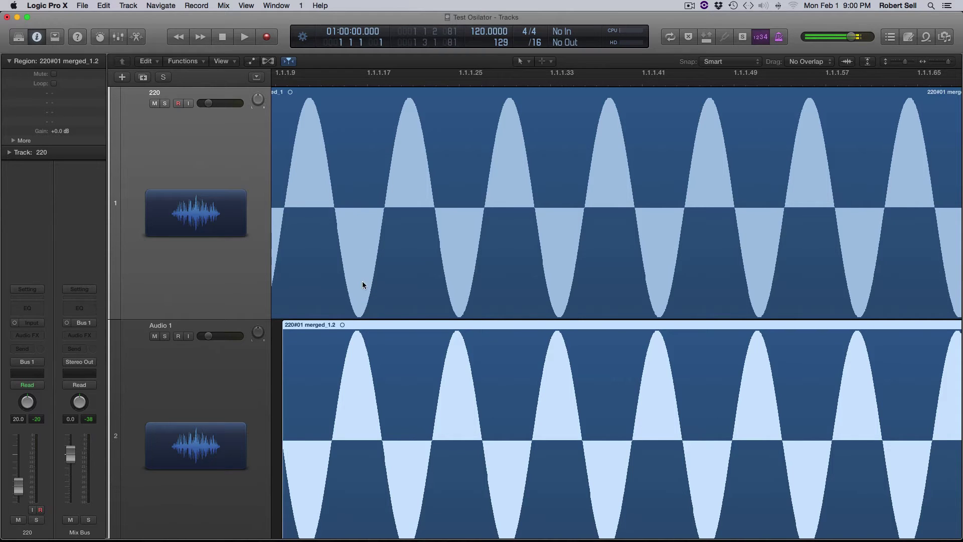
# Set the playhead on a trough of the 220 waveform and replay both tracks, resetting the Mix Bus peak reading to recheck the cancellation.
pyautogui.keyDown('ctrl'); pyautogui.keyDown('alt'); pyautogui.click(357, 311); pyautogui.keyUp('alt'); pyautogui.keyUp('ctrl')
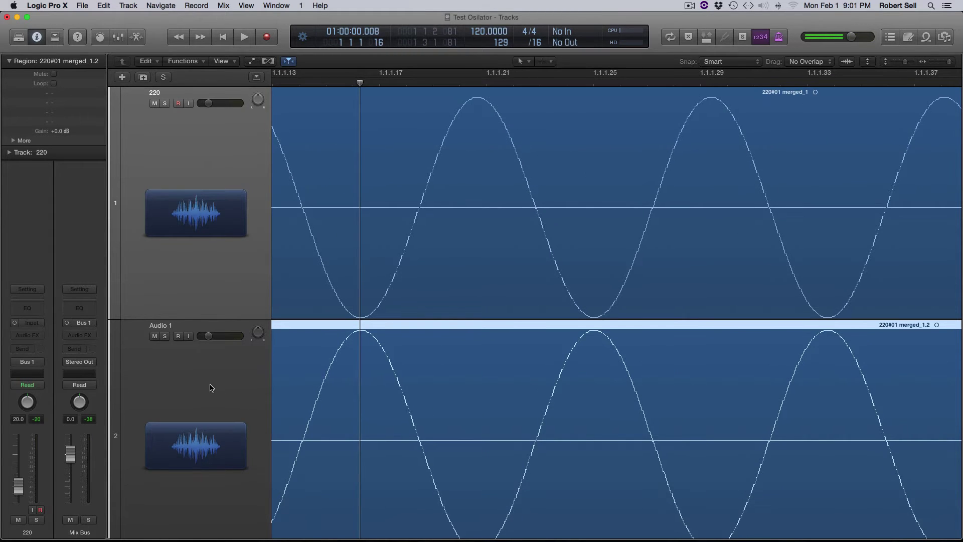
pyautogui.press('space')
pyautogui.click(88, 421)
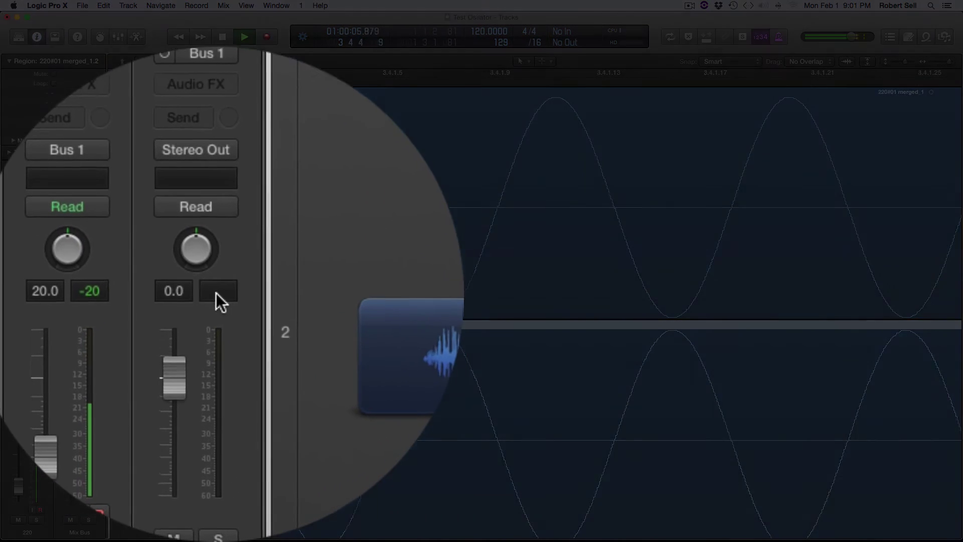
pyautogui.press('space')
pyautogui.press('space')
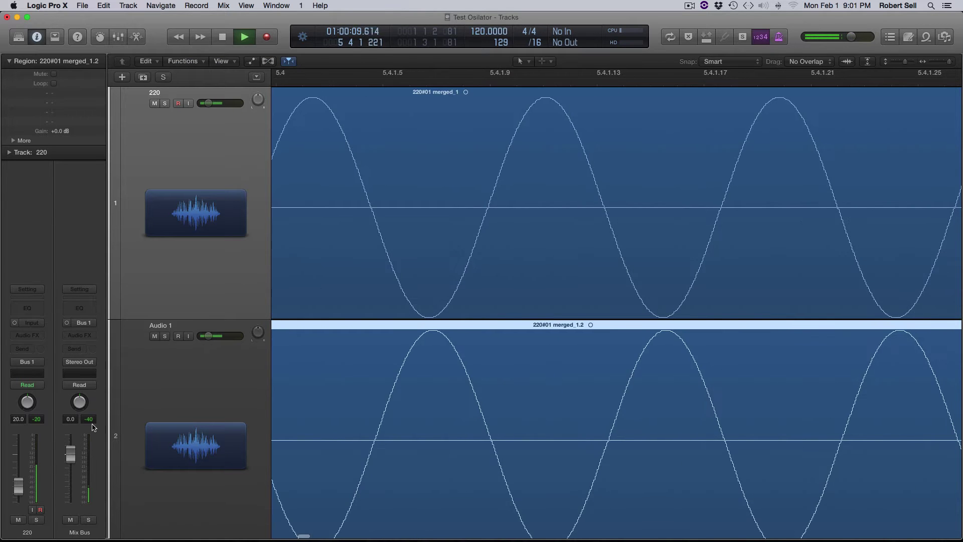
pyautogui.press('space')
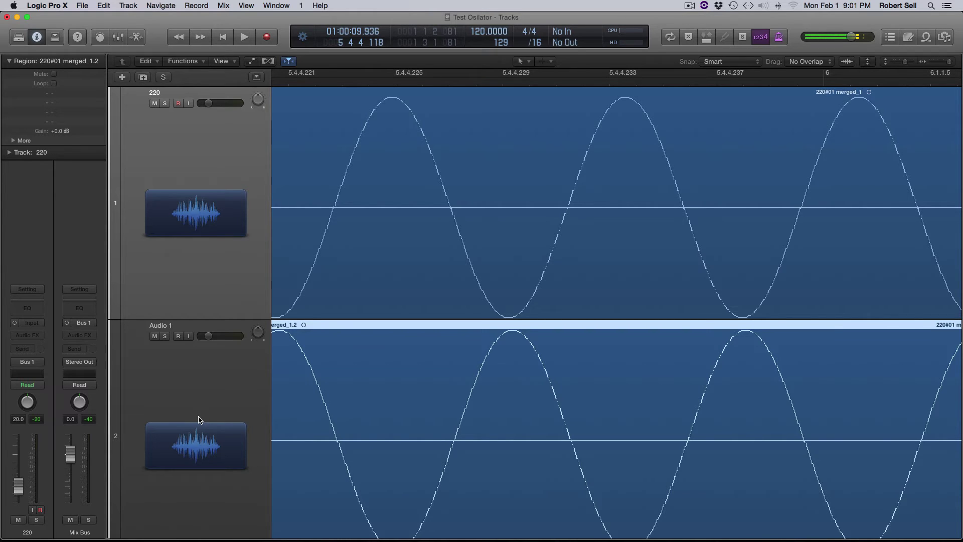
# Insert a mono Gain plug-in on track 220 and place its window clear of the waveforms.
pyautogui.click(28, 335)
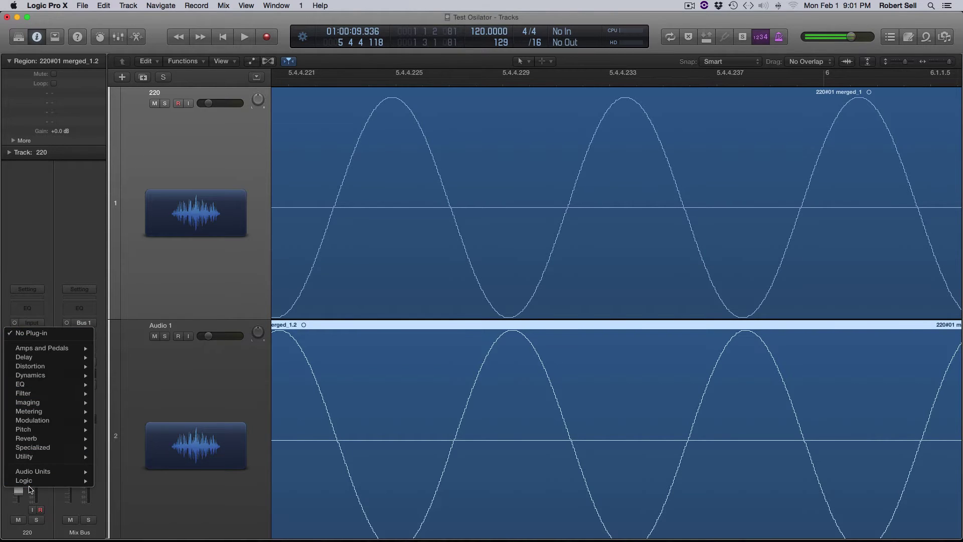
pyautogui.moveTo(44, 457)
pyautogui.moveTo(121, 461)
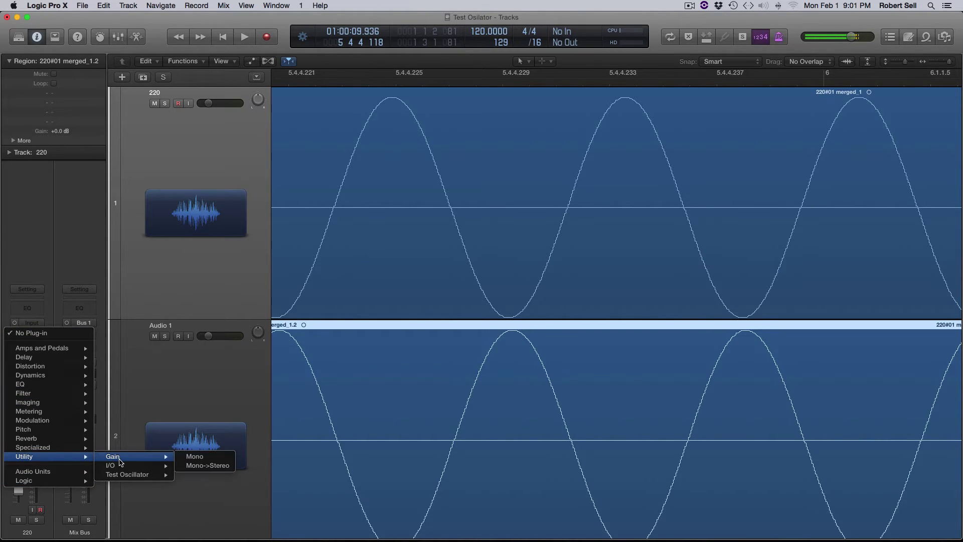
pyautogui.click(199, 458)
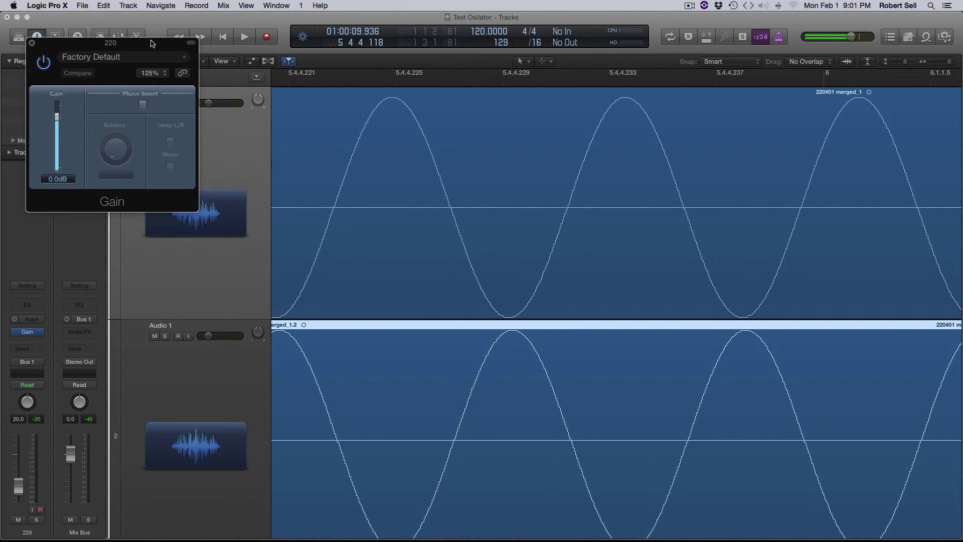
pyautogui.moveTo(152, 43); pyautogui.dragTo(386, 125)
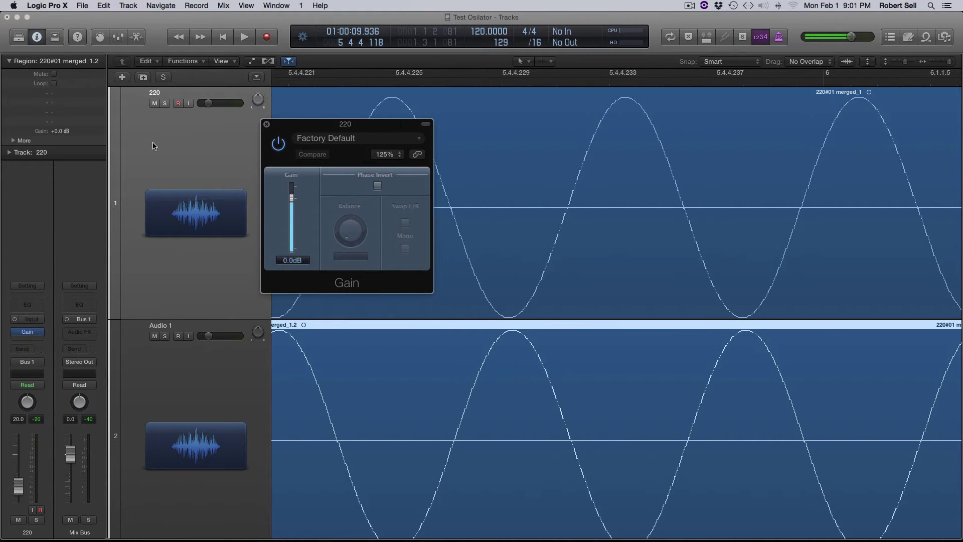
pyautogui.moveTo(324, 128); pyautogui.dragTo(150, 118)
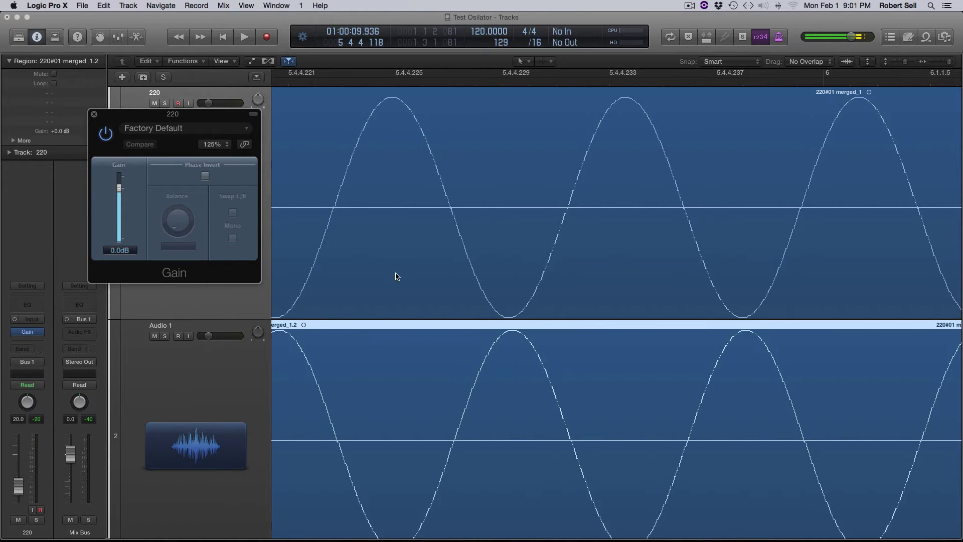
# Enable Phase Invert in the 220 track's Gain plug-in while both tracks play, and close the plug-in window after stopping playback.
pyautogui.press('super+Left')
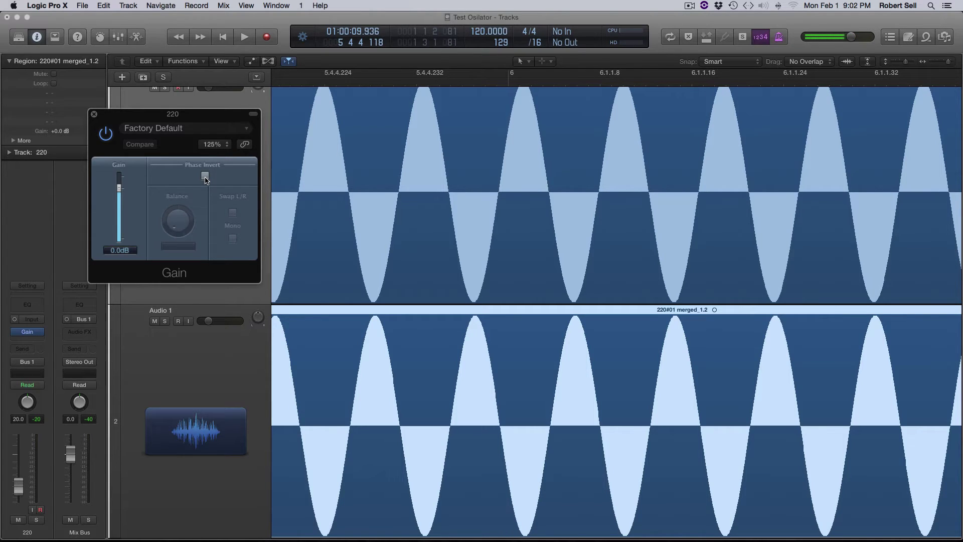
pyautogui.press('space')
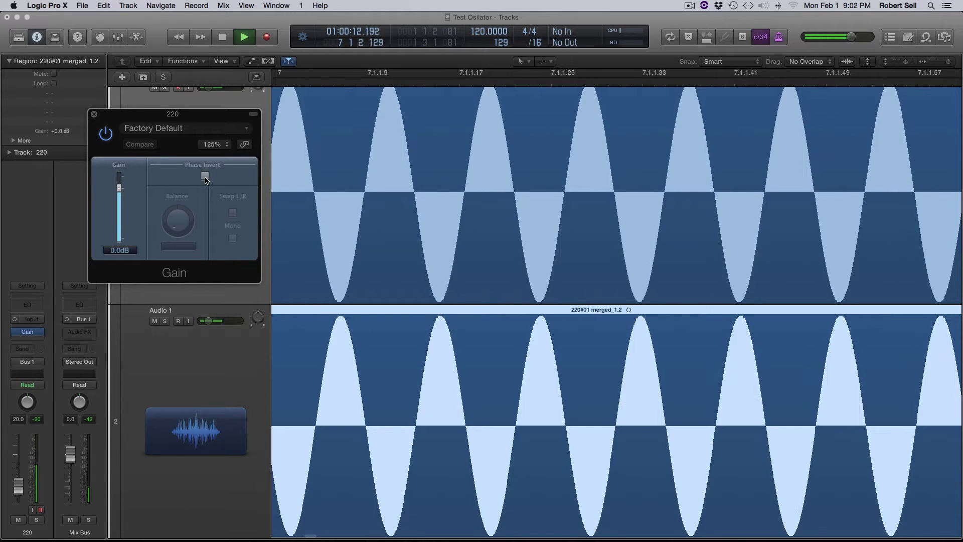
pyautogui.click(205, 175)
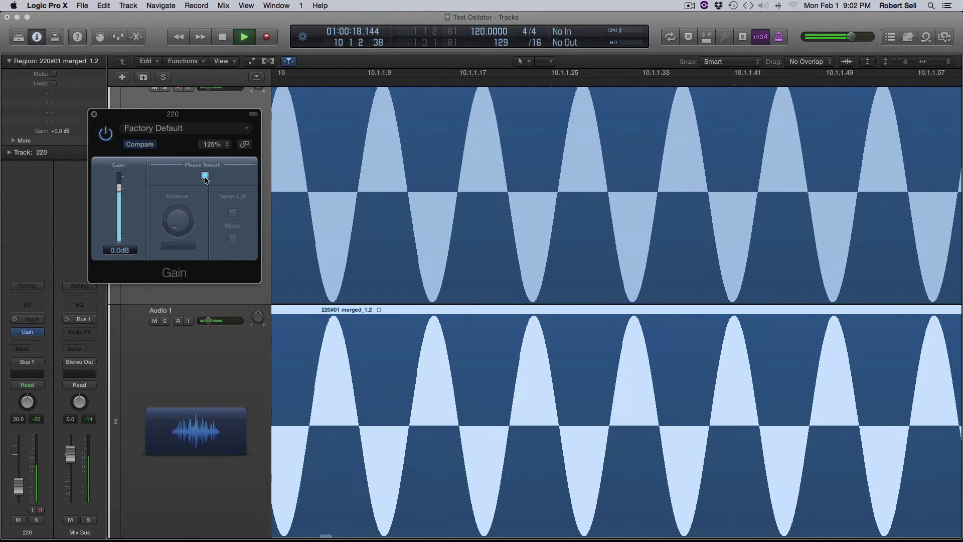
pyautogui.press('space')
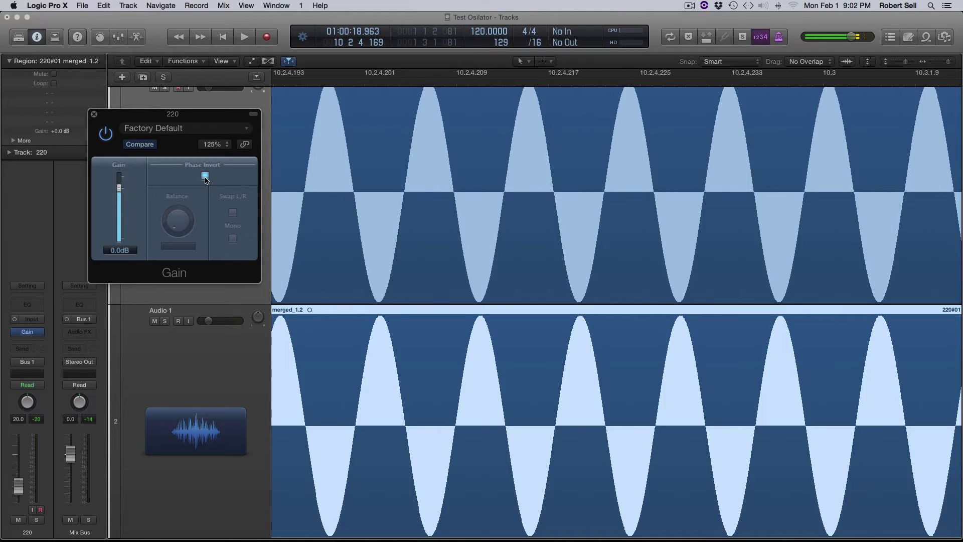
pyautogui.click(126, 146)
pyautogui.click(94, 114)
pyautogui.scroll(1, 444, 271)
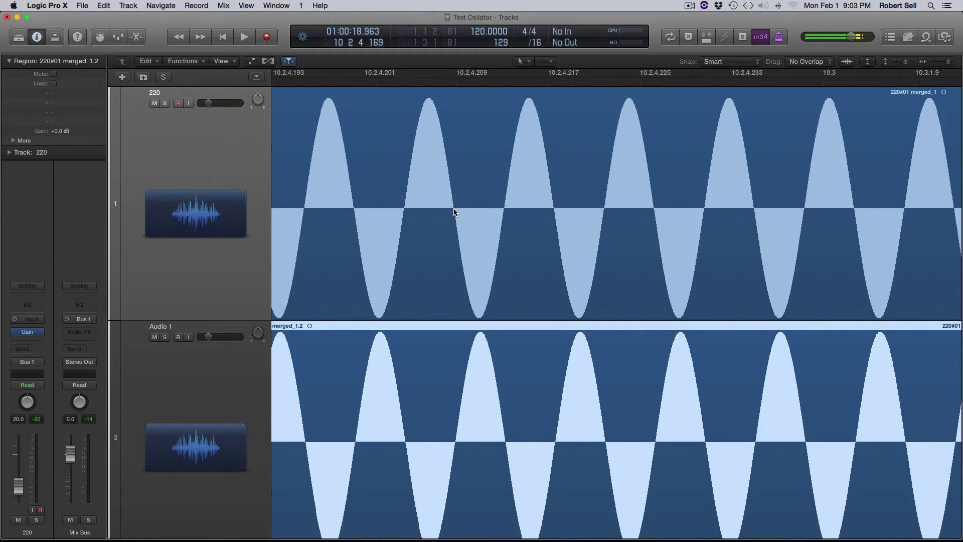
# Set the playhead on a zero crossing of the 220 waveform and shift the Audio 1 region a quarter cycle earlier so its peak meets it.
pyautogui.hotkey('ctrl', '.')
pyautogui.click(454, 84)
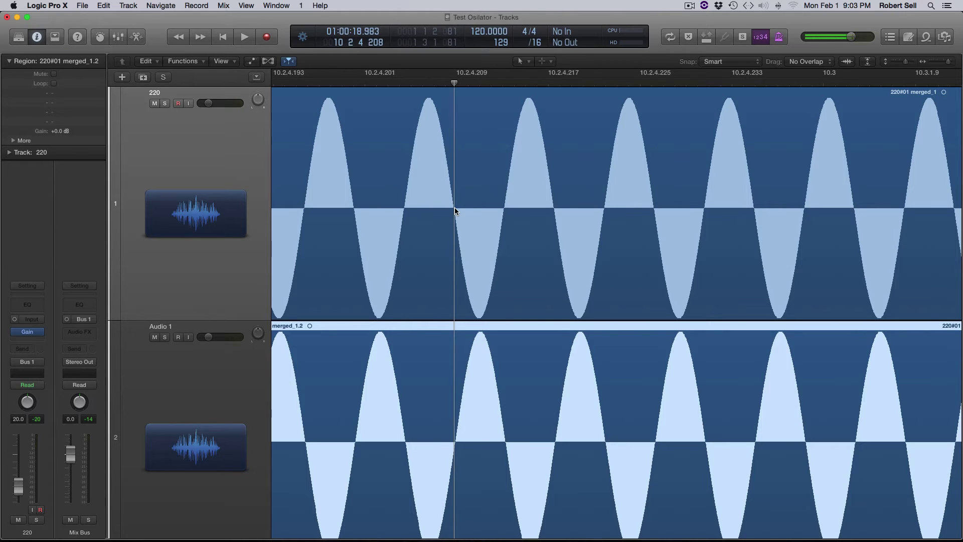
pyautogui.moveTo(508, 329); pyautogui.dragTo(458, 332)
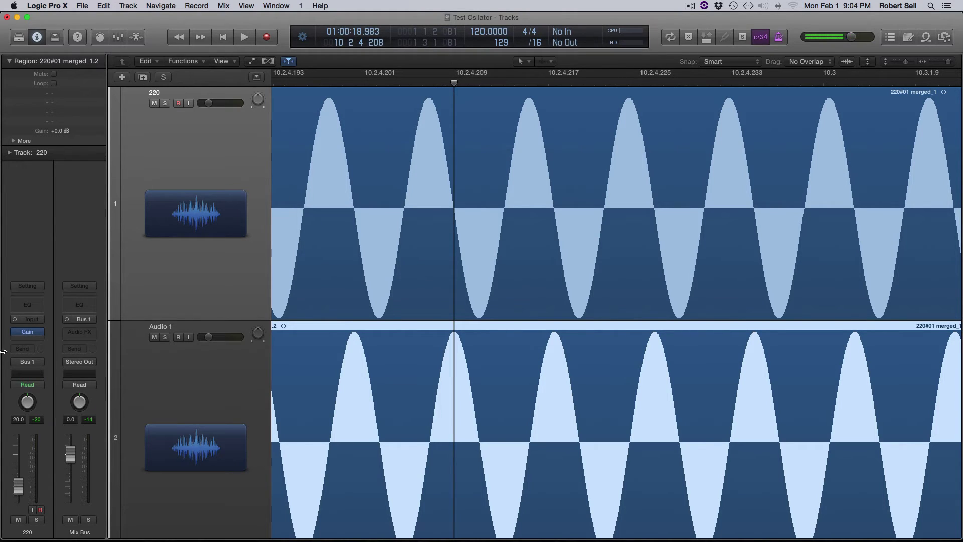
# Play both tracks from the start, toggling Phase Invert on and off in the 220 track's Gain plug-in to compare Mix Bus levels.
pyautogui.click(27, 332)
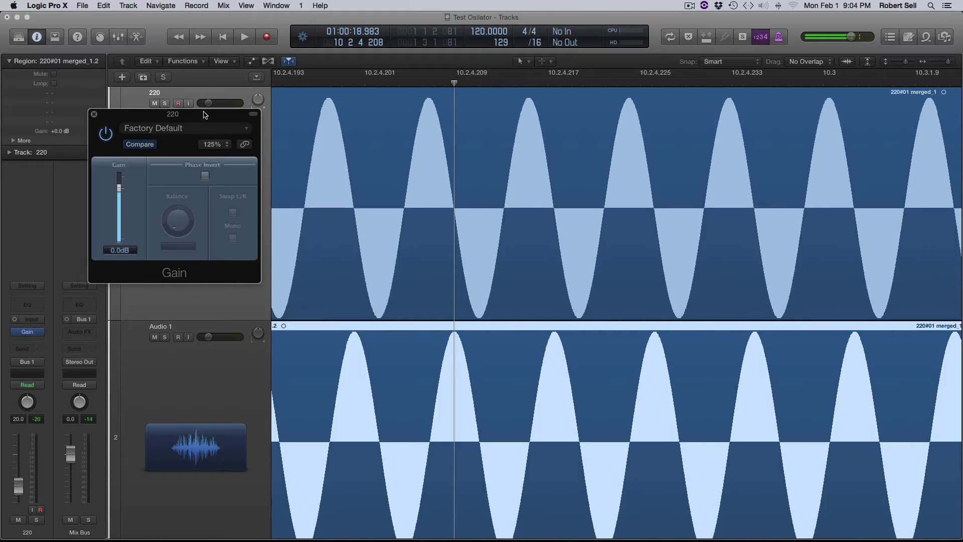
pyautogui.moveTo(204, 115); pyautogui.dragTo(196, 115)
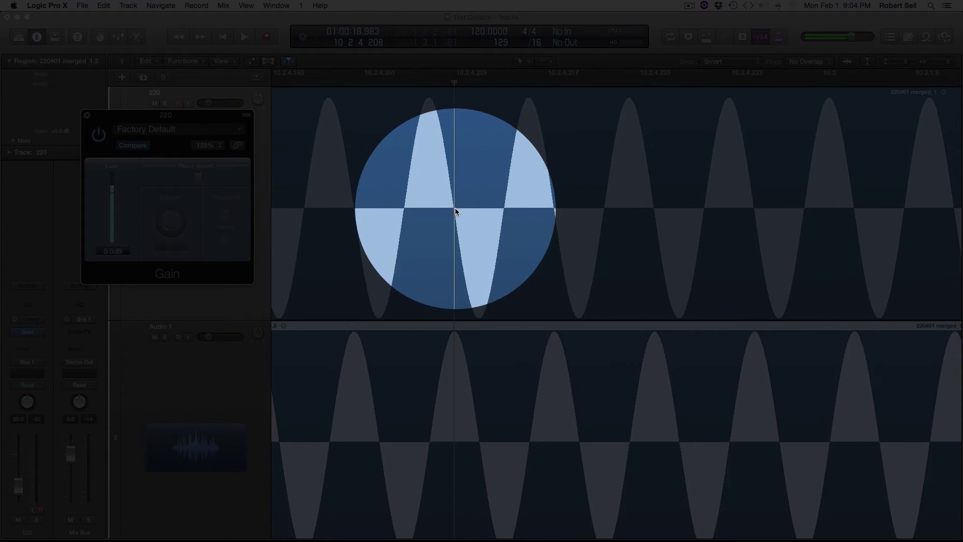
pyautogui.press('Return')
pyautogui.press('space')
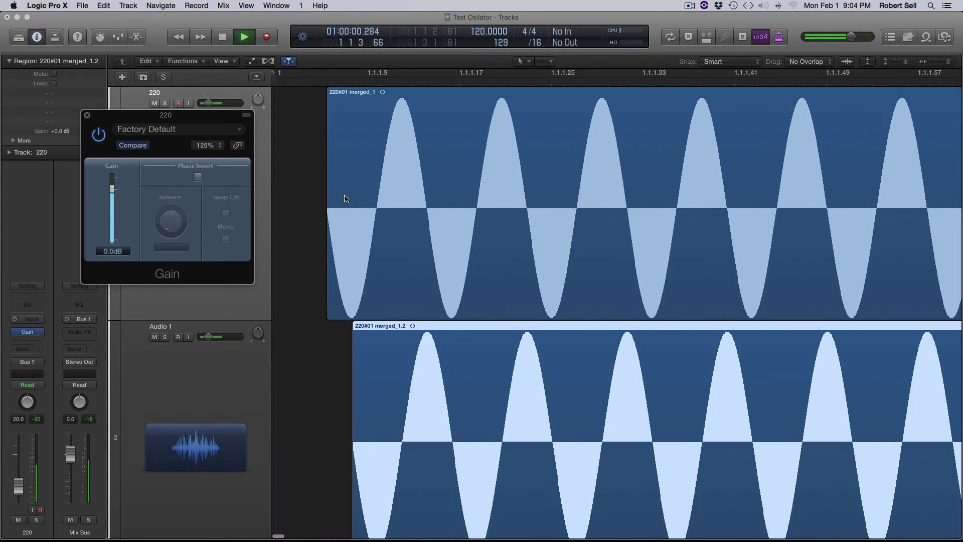
pyautogui.click(198, 177)
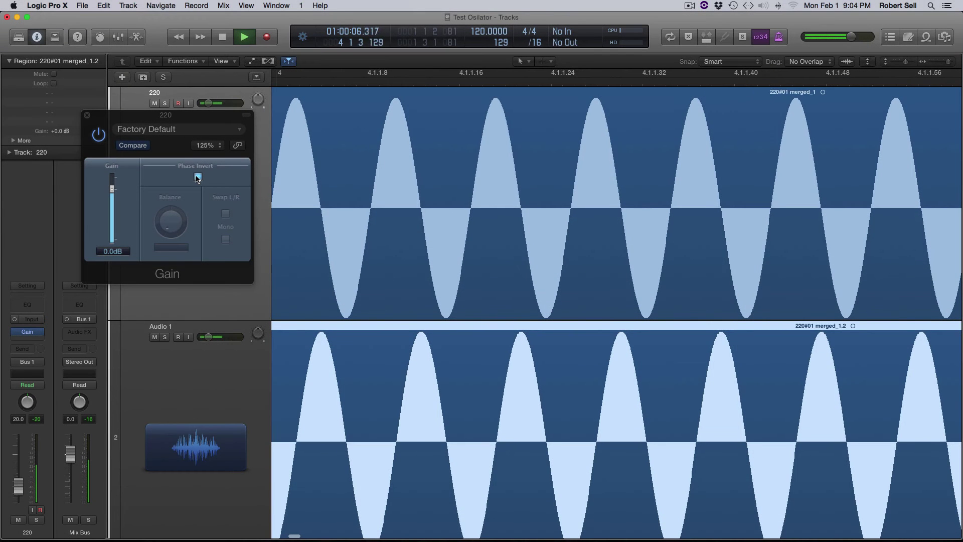
pyautogui.click(198, 177)
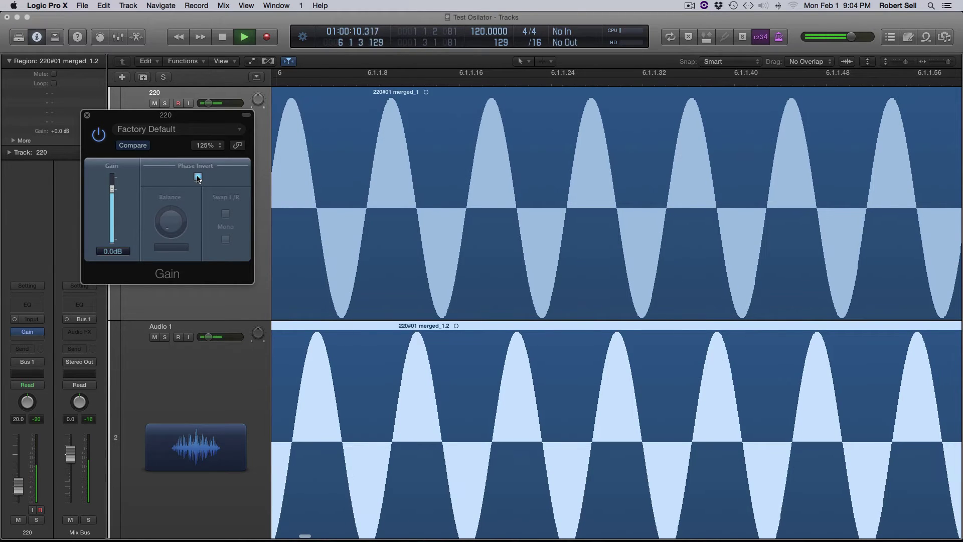
pyautogui.click(198, 178)
pyautogui.press('space')
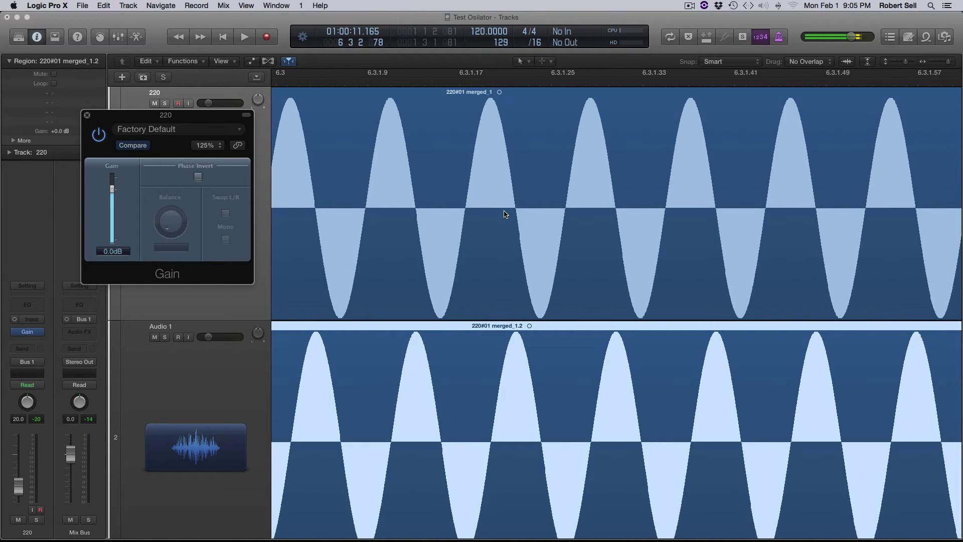
# Set the playhead on a trough of the 220 waveform and shift the Audio 1 region half a cycle later so the troughs align.
pyautogui.scroll(-1, 522, 337)
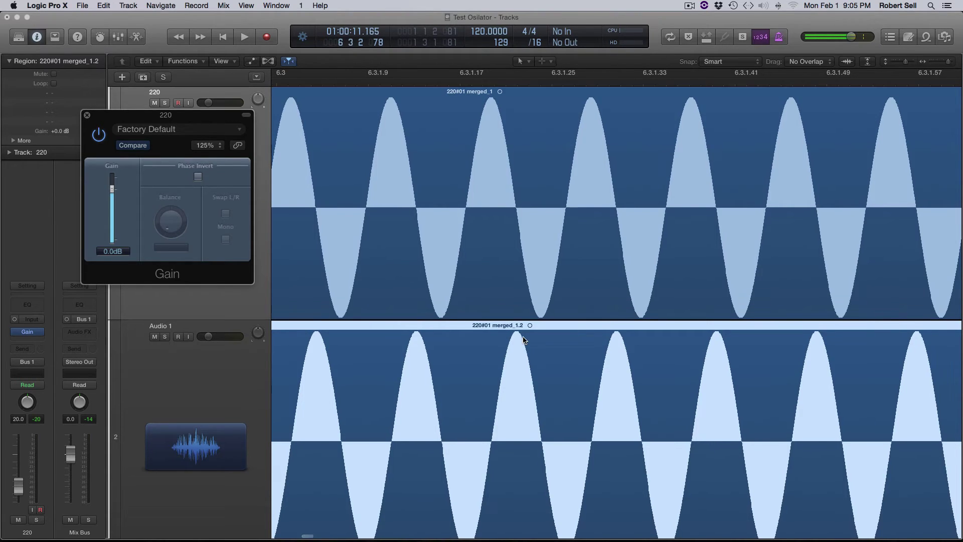
pyautogui.click(439, 84)
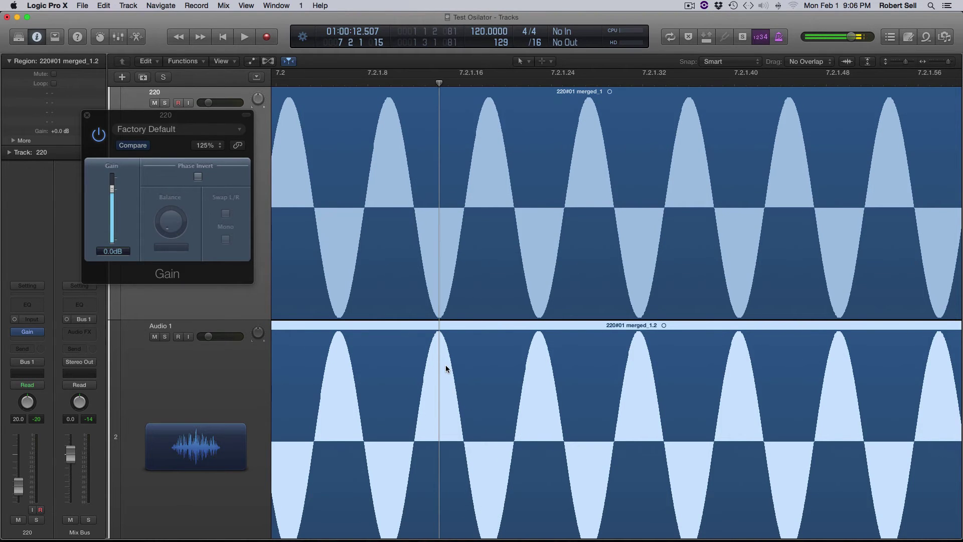
pyautogui.moveTo(444, 404); pyautogui.dragTo(495, 405)
# Play the aligned tracks while toggling Phase Invert on and off on track 220, and close the Gain plug-in window.
pyautogui.press('space')
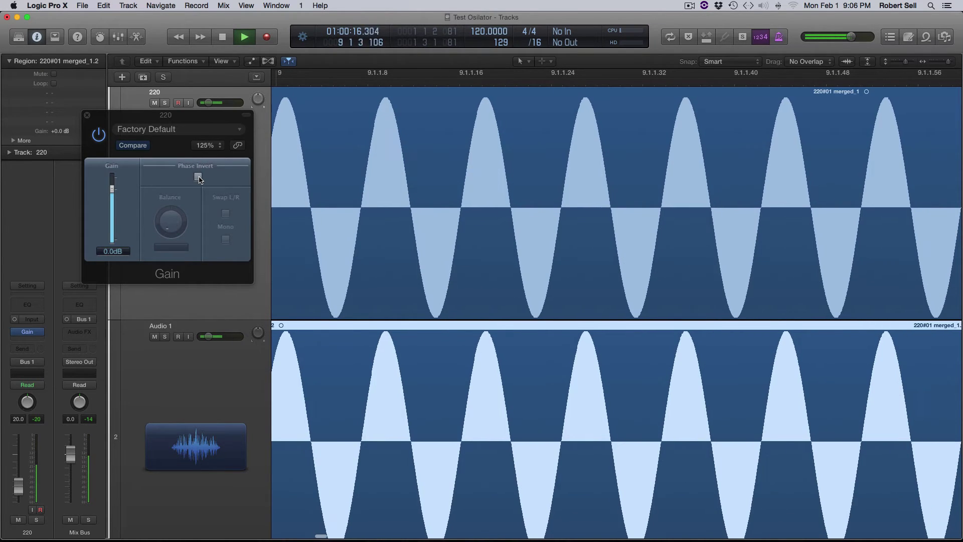
pyautogui.press('space')
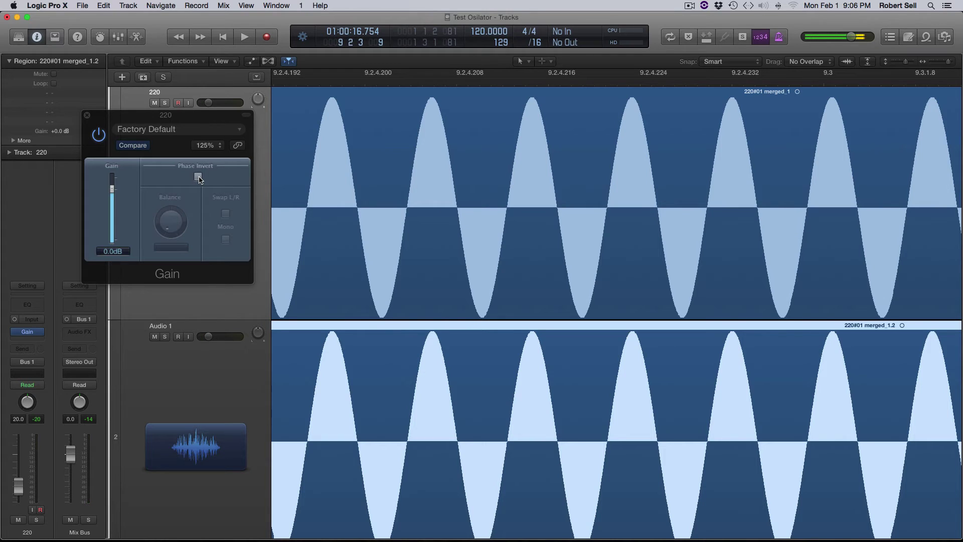
pyautogui.press('space')
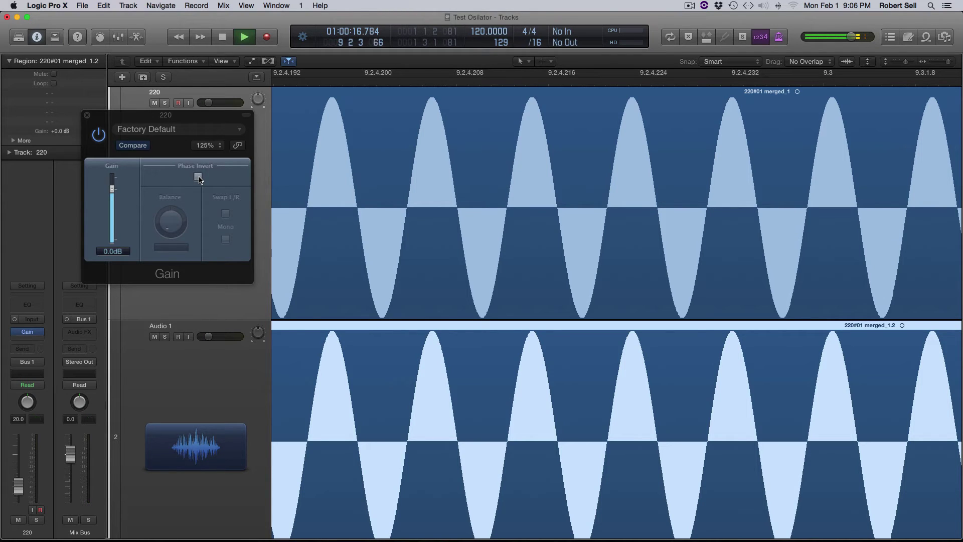
pyautogui.click(198, 177)
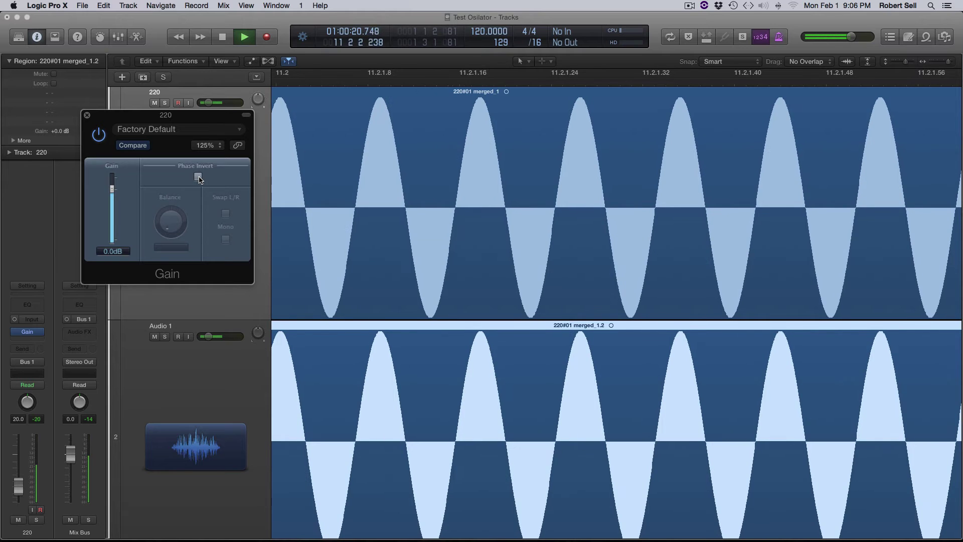
pyautogui.press('space')
pyautogui.click(198, 178)
pyautogui.hscroll(-10, 290, 191)
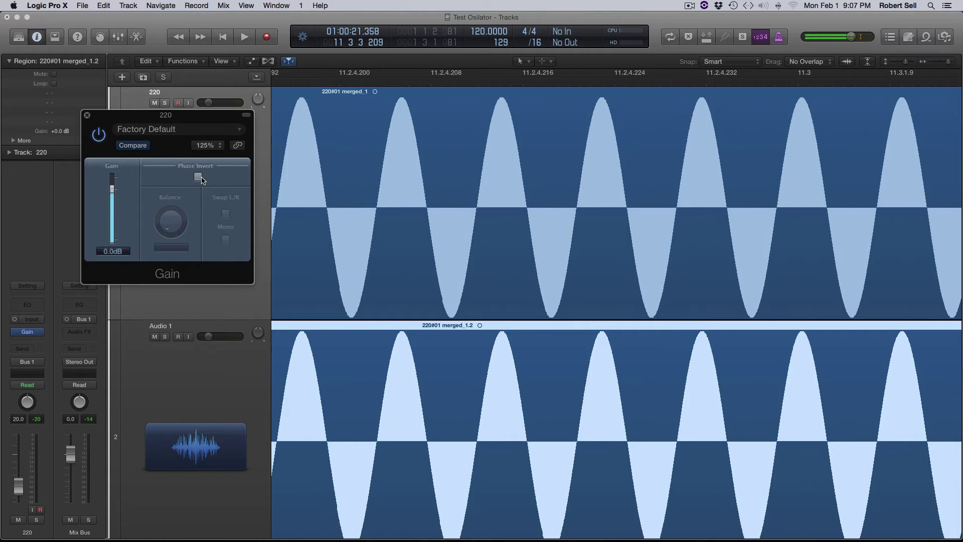
pyautogui.press('super+w')
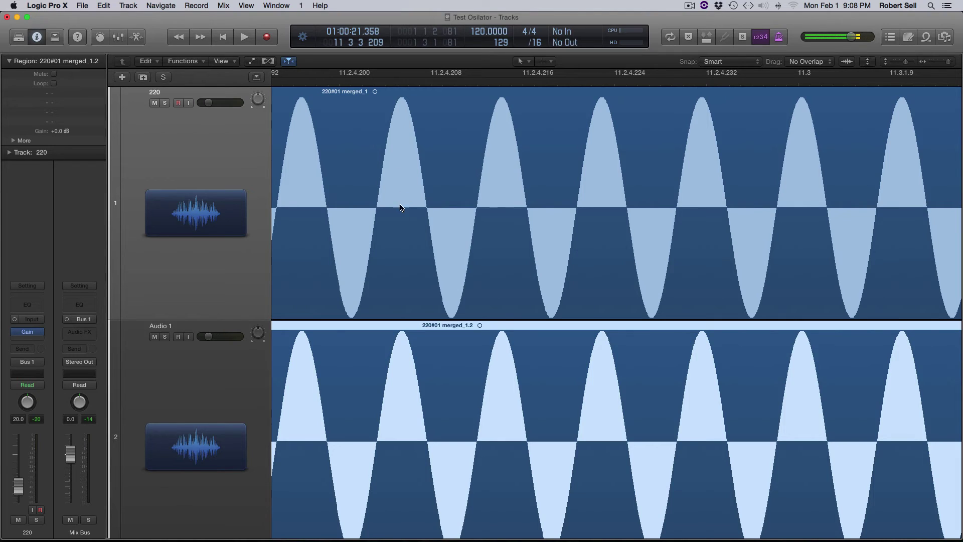
# Examine both sine waves across a wider time range and at close range, down to individual cycles.
pyautogui.press('super+Left')
pyautogui.press('super+Left')
pyautogui.press('super+Left')
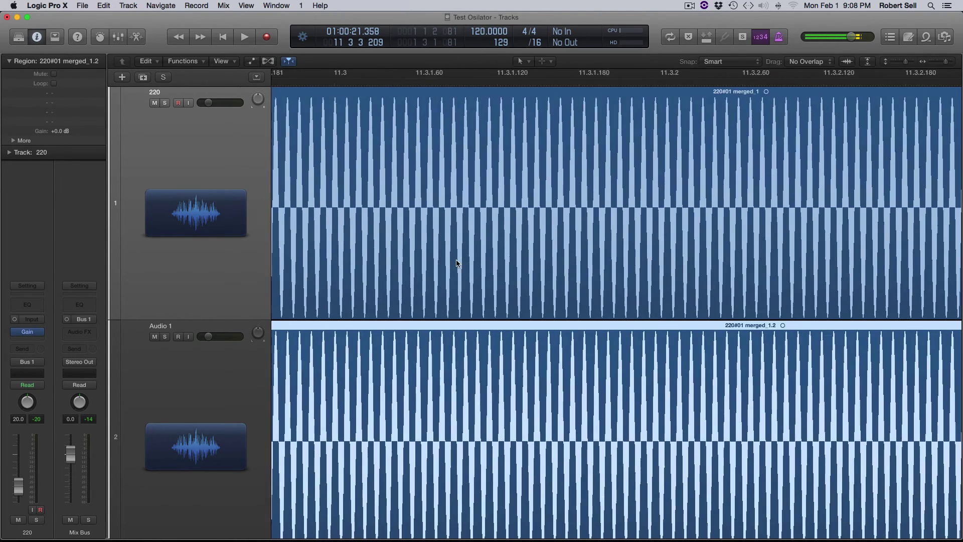
pyautogui.press('super+Left')
pyautogui.press('super+Left')
pyautogui.press('super+Left')
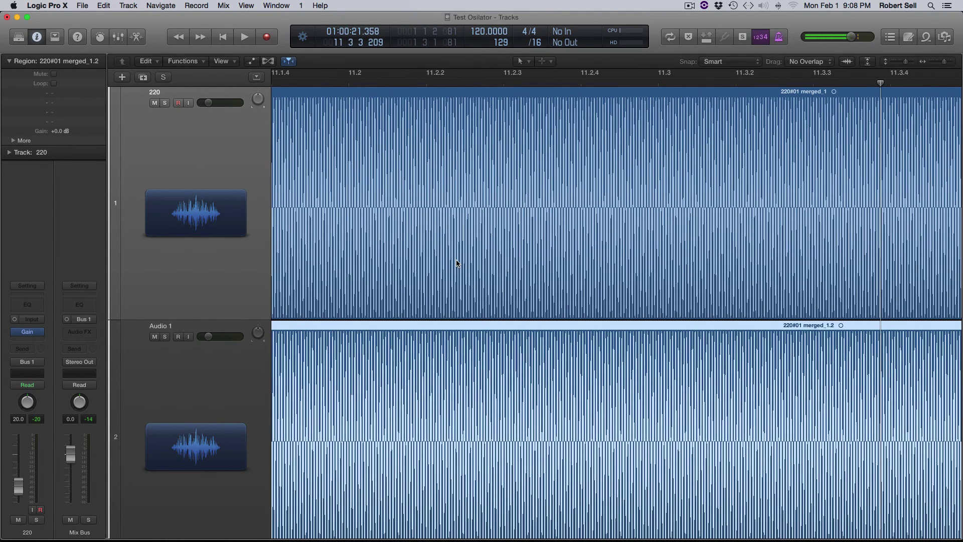
pyautogui.press('super+Right')
pyautogui.press('super+Right')
pyautogui.press('super+Right')
pyautogui.press('super+Right')
pyautogui.press('super+Right')
pyautogui.press('super+Right')
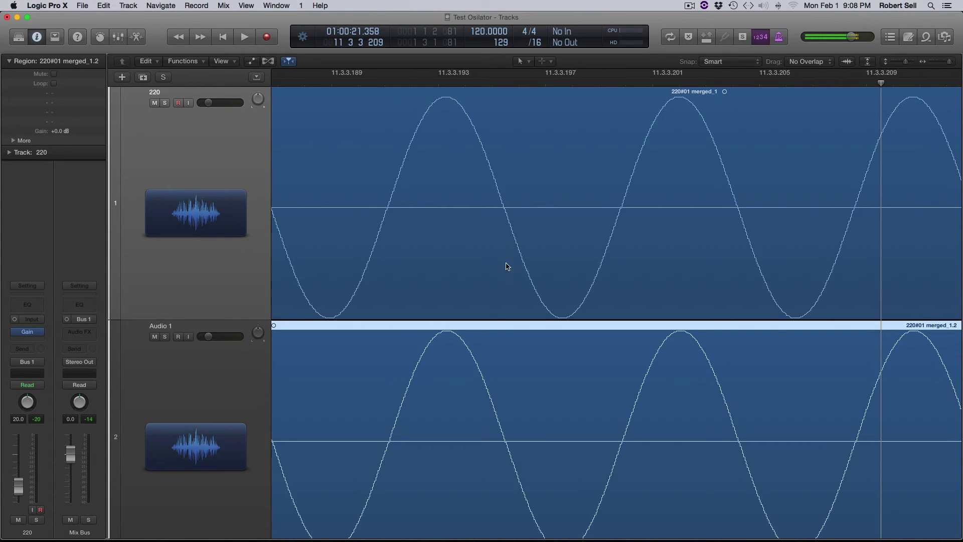
# Shift the Audio 1 region about a quarter cycle later and mark the peak offset with a cycle range from 11 3 3 193 to 11 3 3 195.
pyautogui.moveTo(449, 74); pyautogui.dragTo(474, 74)
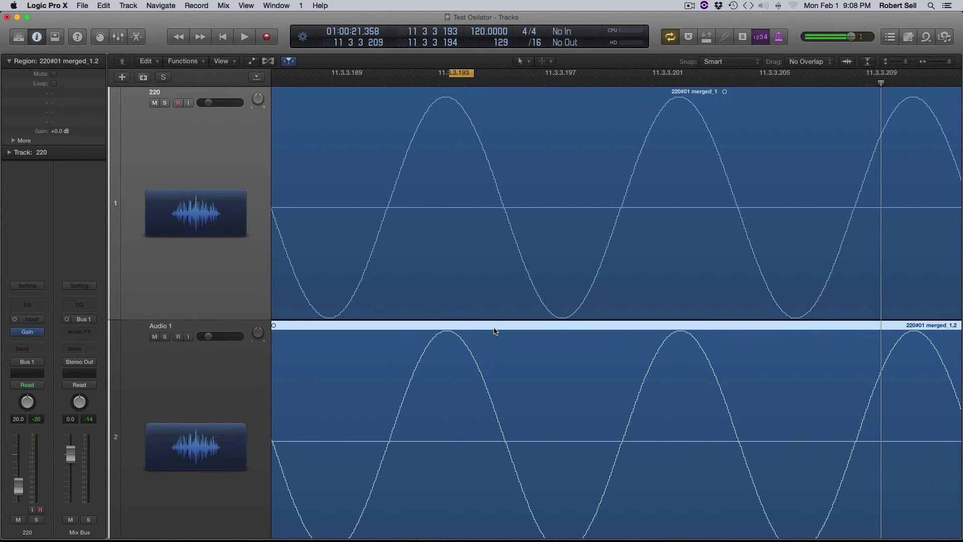
pyautogui.moveTo(494, 331); pyautogui.dragTo(549, 329)
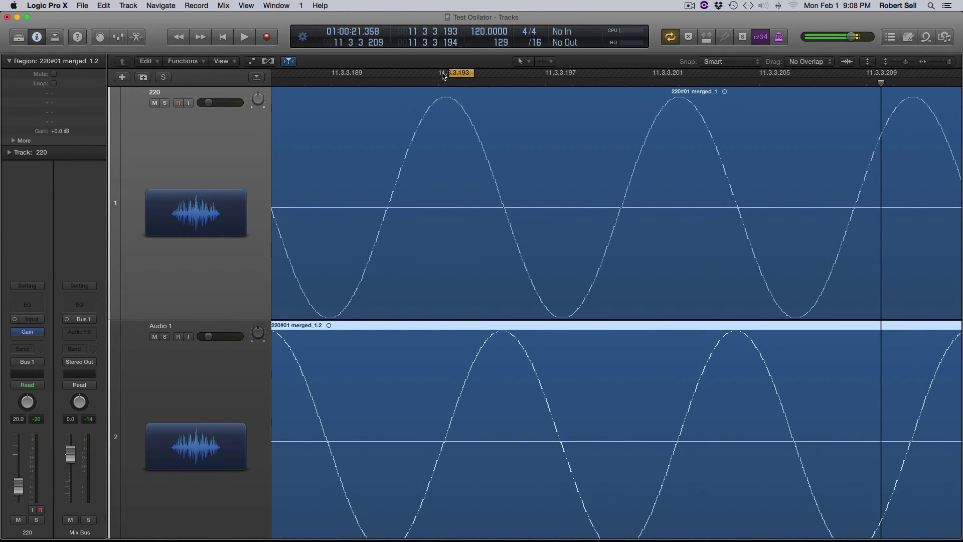
pyautogui.moveTo(443, 75); pyautogui.dragTo(504, 83)
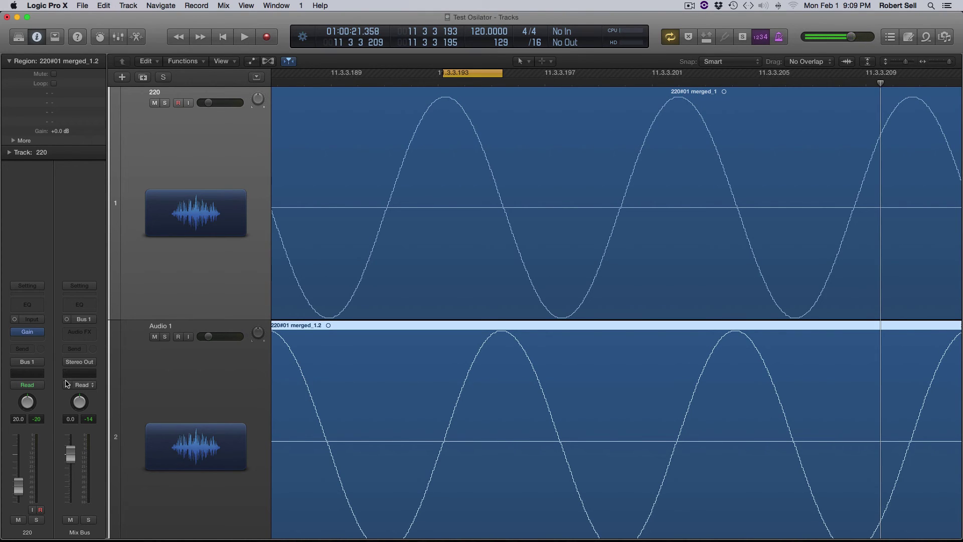
# Insert a mono Sample Delay plug-in on track 220 and close its window after viewing the Delay setting.
pyautogui.click(27, 340)
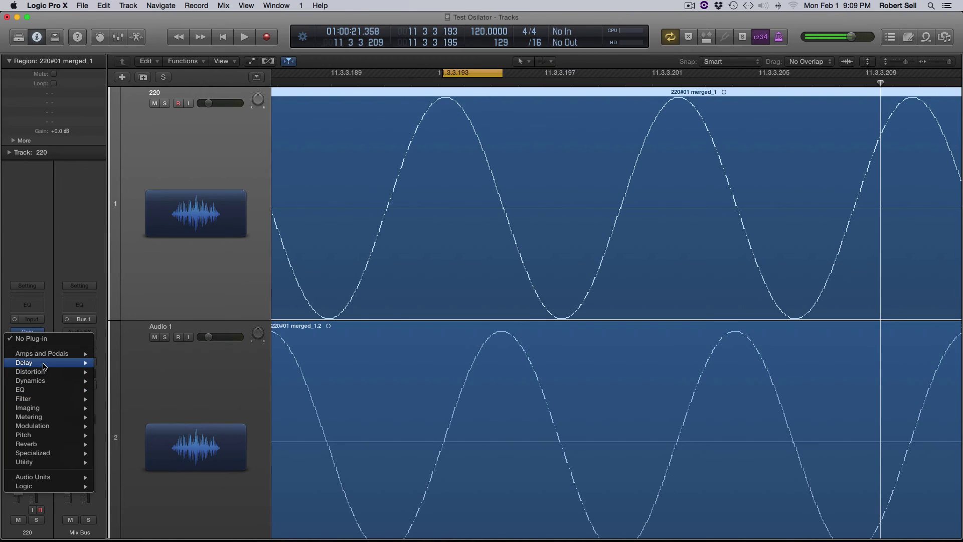
pyautogui.moveTo(46, 363)
pyautogui.moveTo(121, 383)
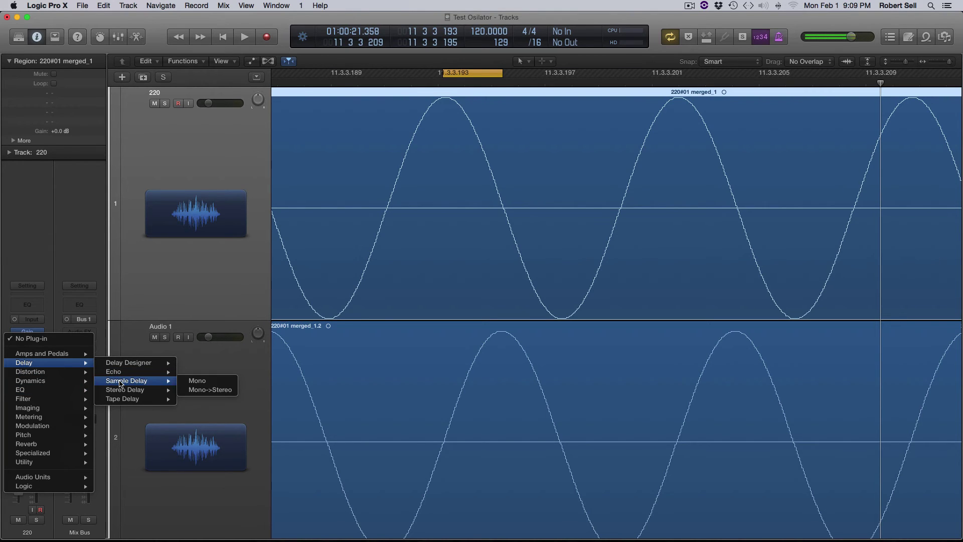
pyautogui.click(210, 385)
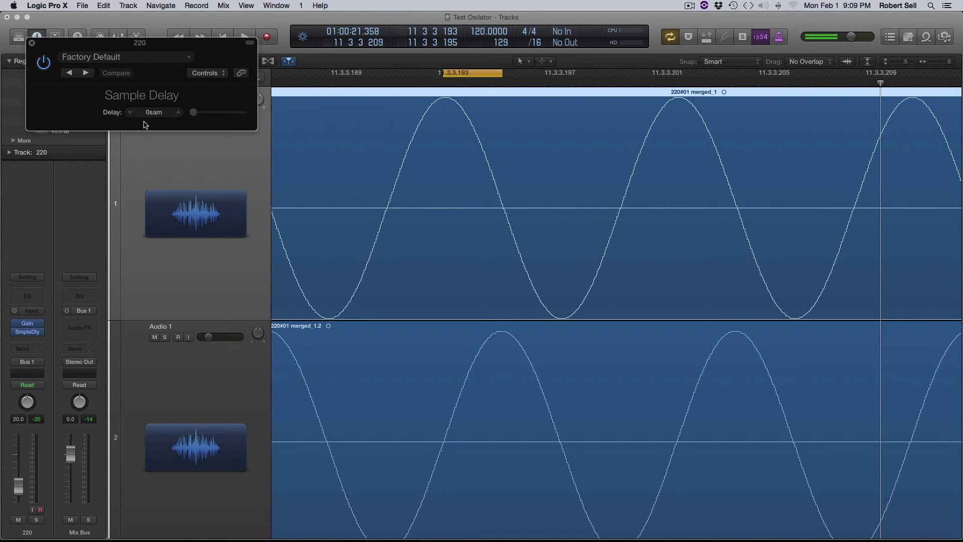
pyautogui.moveTo(146, 122); pyautogui.dragTo(153, 117)
pyautogui.click(32, 43)
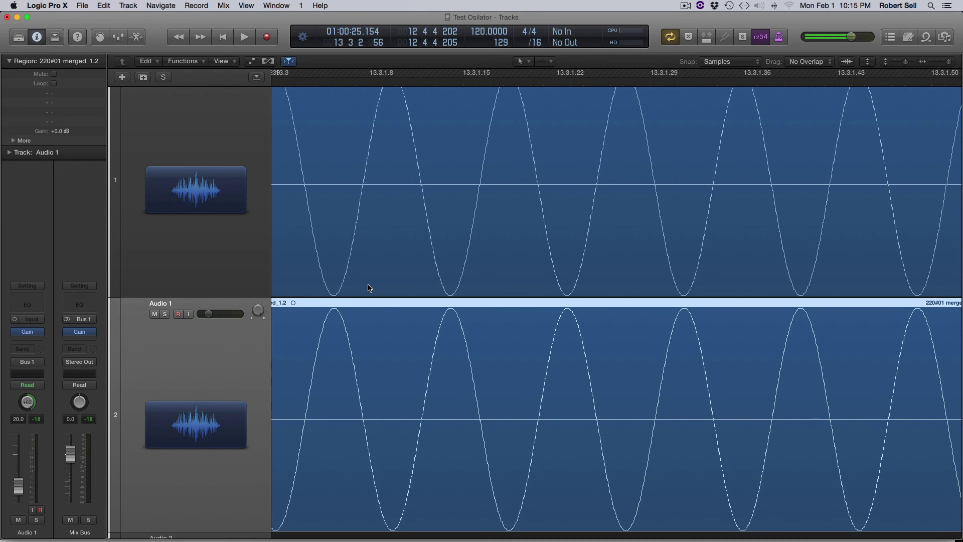
# Play the half-cycle-offset 220 and Audio 1 tracks briefly to check the cancellation on the Mix Bus.
pyautogui.scroll(2, 247, 179)
pyautogui.press('space')
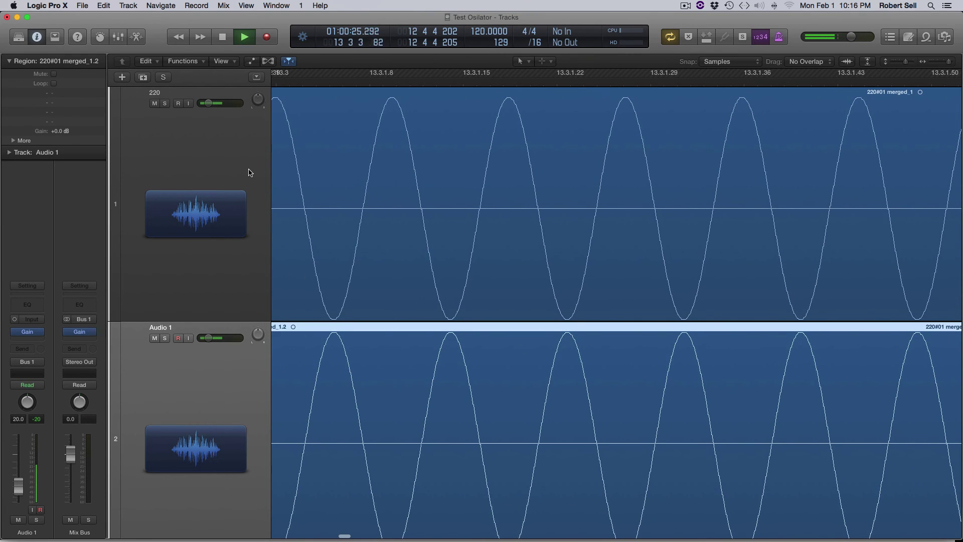
pyautogui.press('space')
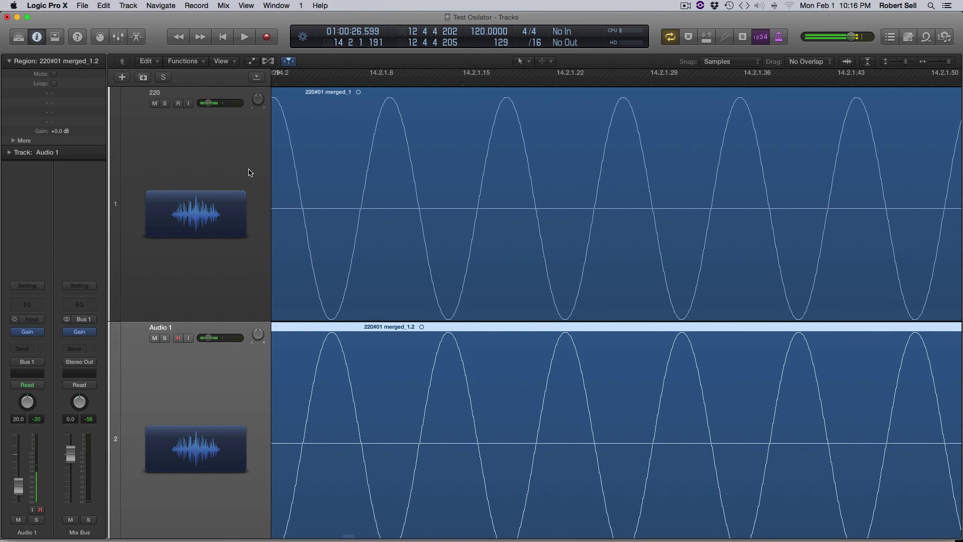
# Toggle Phase Invert on and off in the Audio 1 track's Gain plug-in during playback, and close the plug-in window after stopping.
pyautogui.click(26, 333)
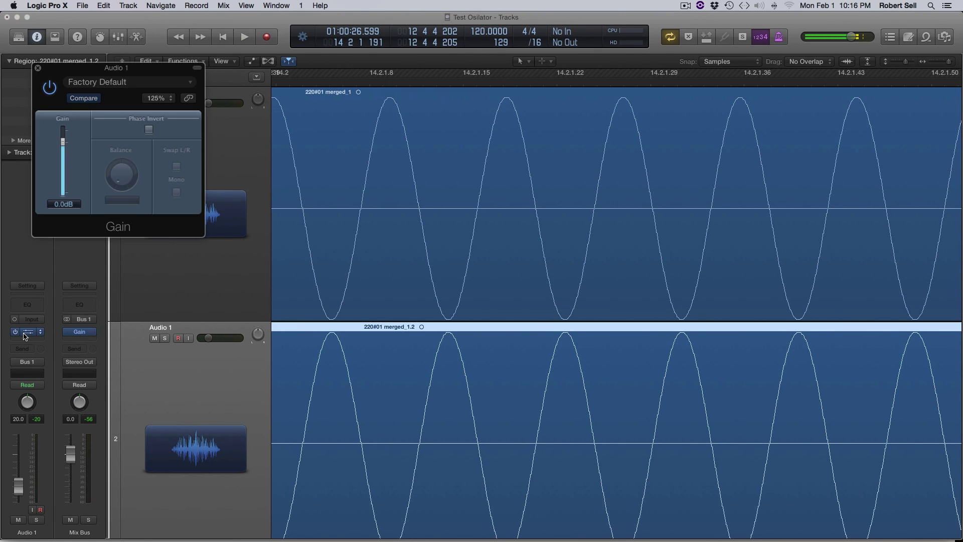
pyautogui.press('space')
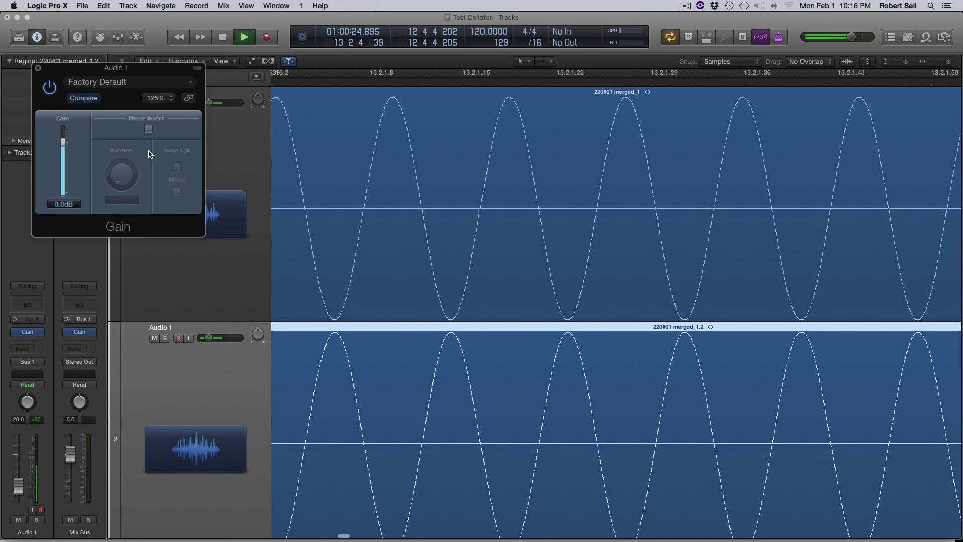
pyautogui.click(148, 130)
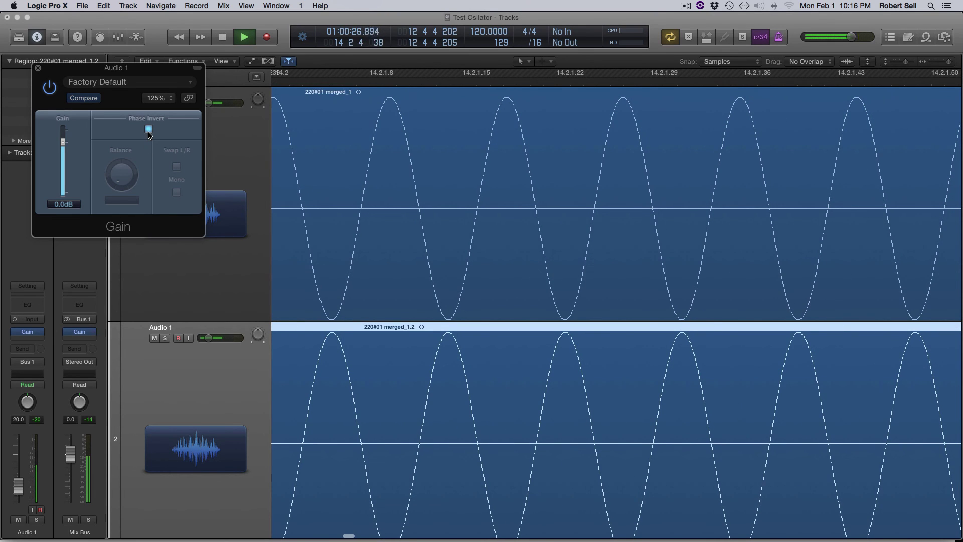
pyautogui.click(149, 131)
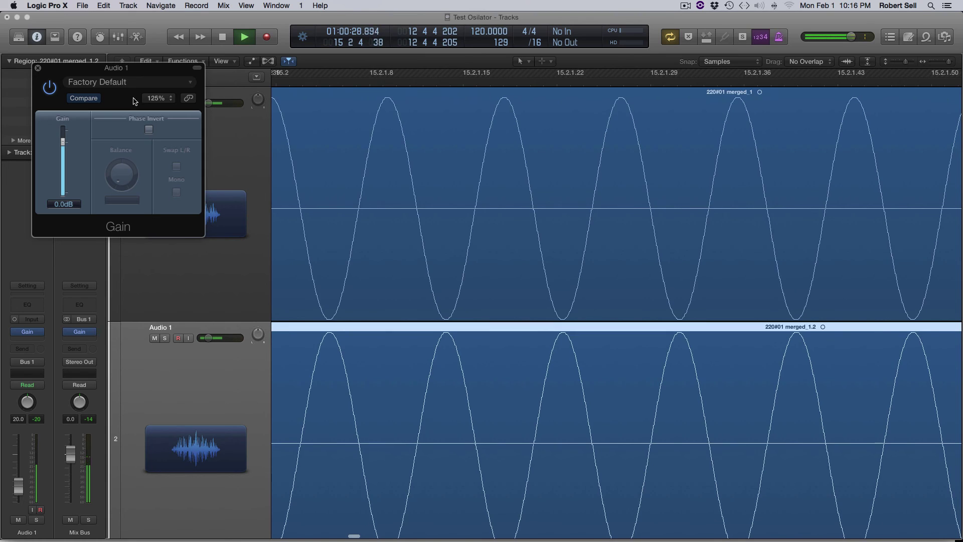
pyautogui.press('space')
pyautogui.moveTo(112, 70); pyautogui.dragTo(144, 98)
pyautogui.click(69, 95)
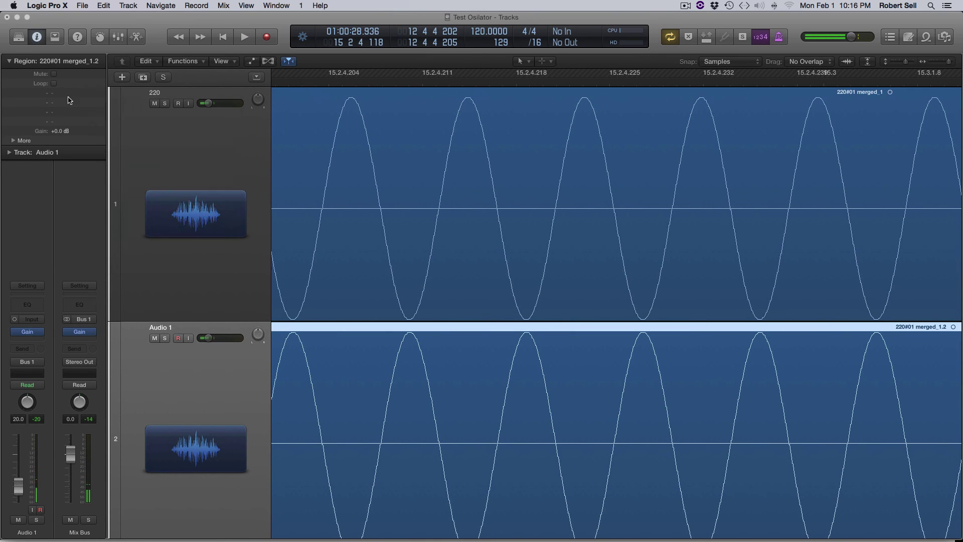
# Pan track 220 hard left to -64 and Audio 1 hard right to +63 while both tracks play.
pyautogui.hscroll(1, 400, 316)
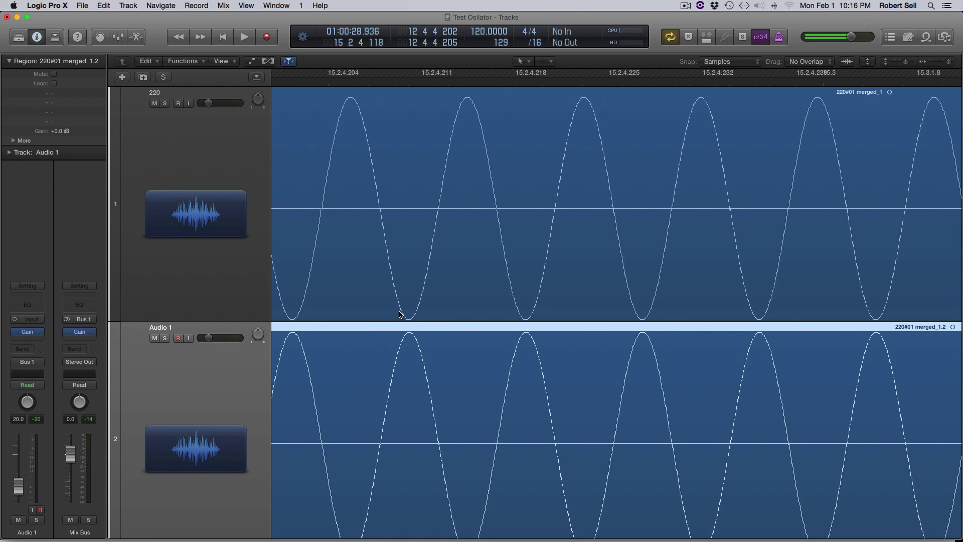
pyautogui.press('space')
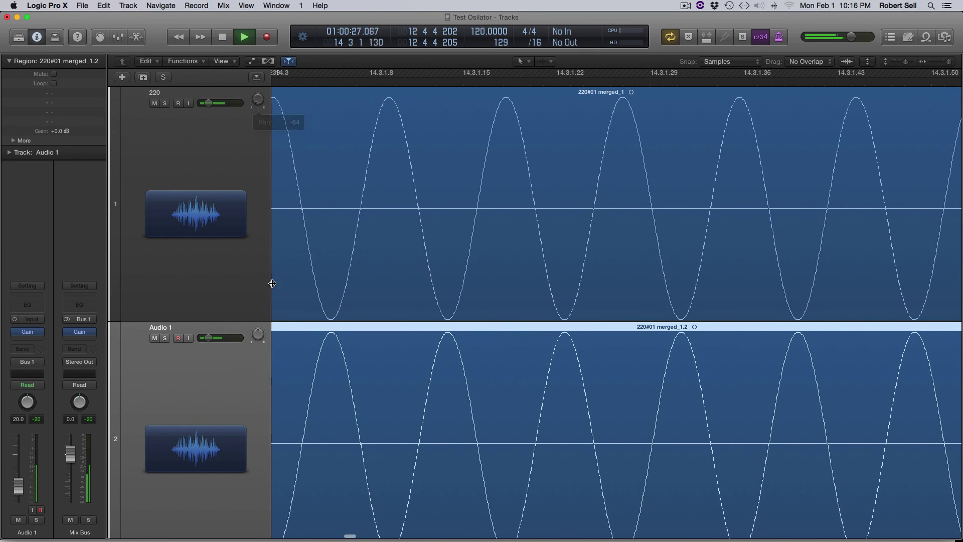
pyautogui.moveTo(260, 342); pyautogui.dragTo(262, 281)
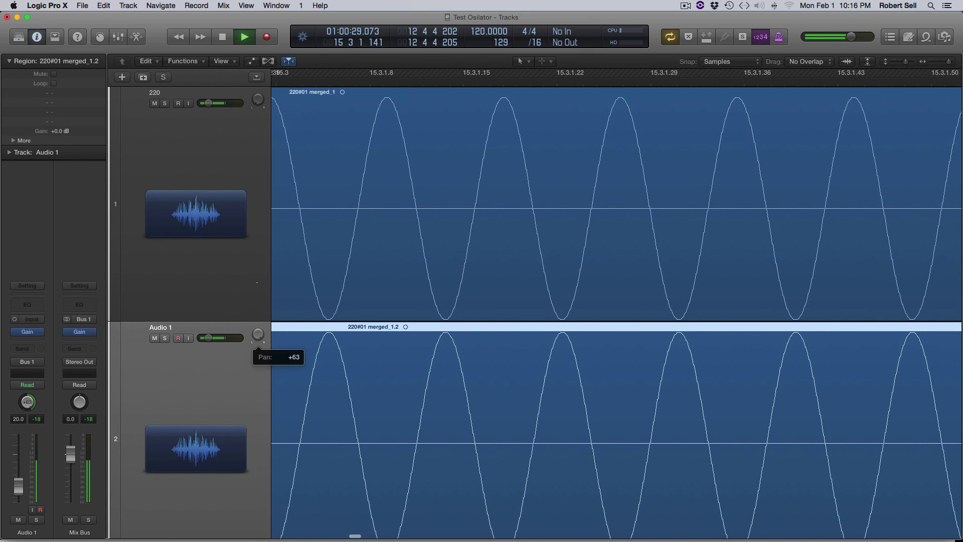
pyautogui.press('space')
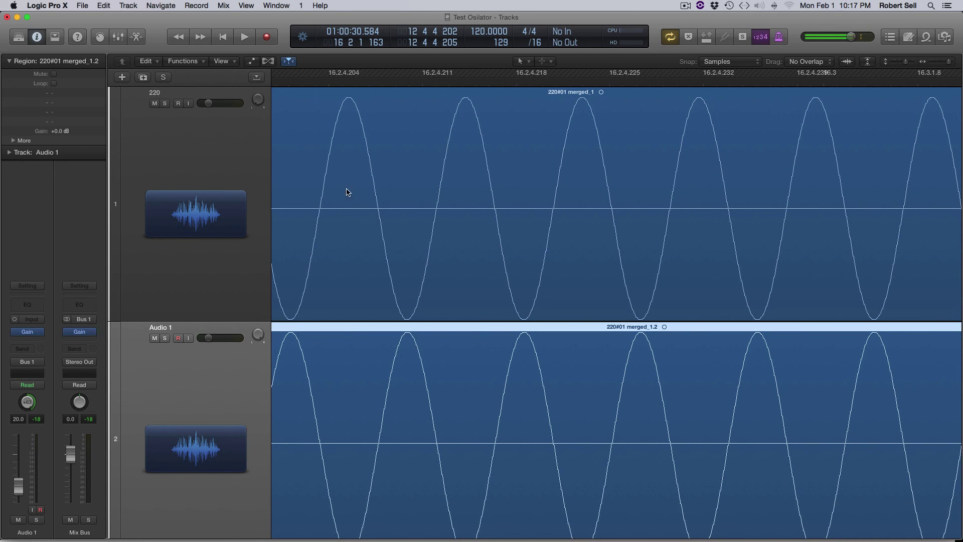
# Open the Mix Bus Gain plug-in and toggle Mono on and off while the hard-panned tracks play, and stop playback.
pyautogui.hscroll(1, 353, 172)
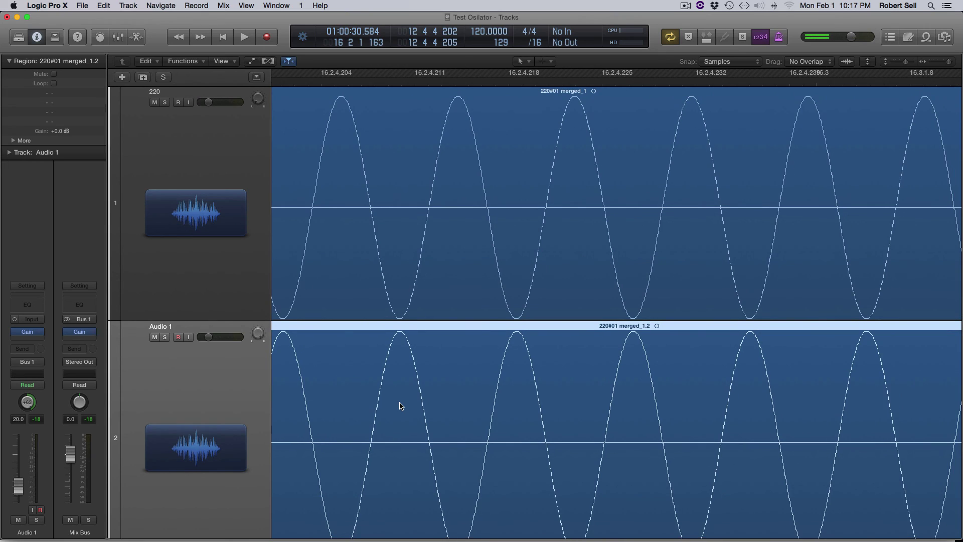
pyautogui.click(80, 332)
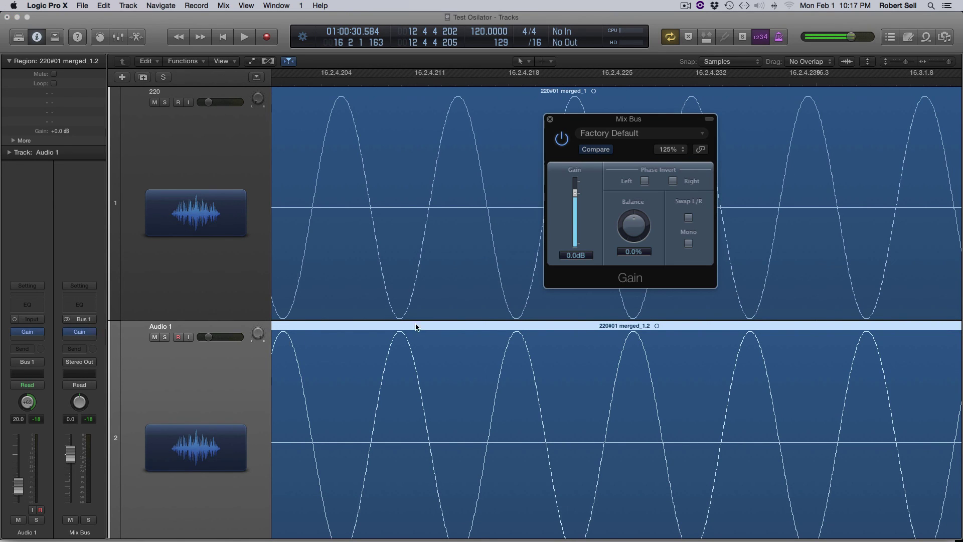
pyautogui.moveTo(596, 119); pyautogui.dragTo(596, 126)
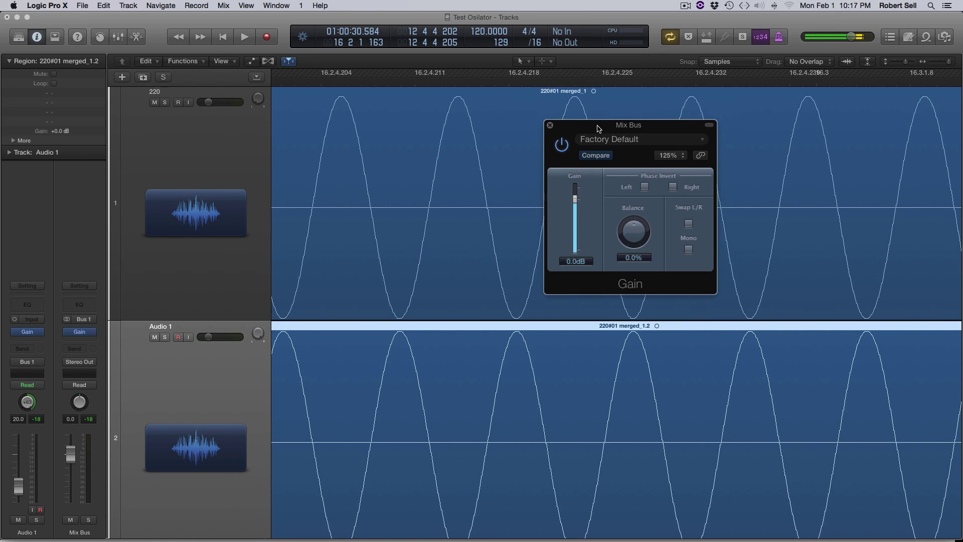
pyautogui.click(690, 253)
pyautogui.press('space')
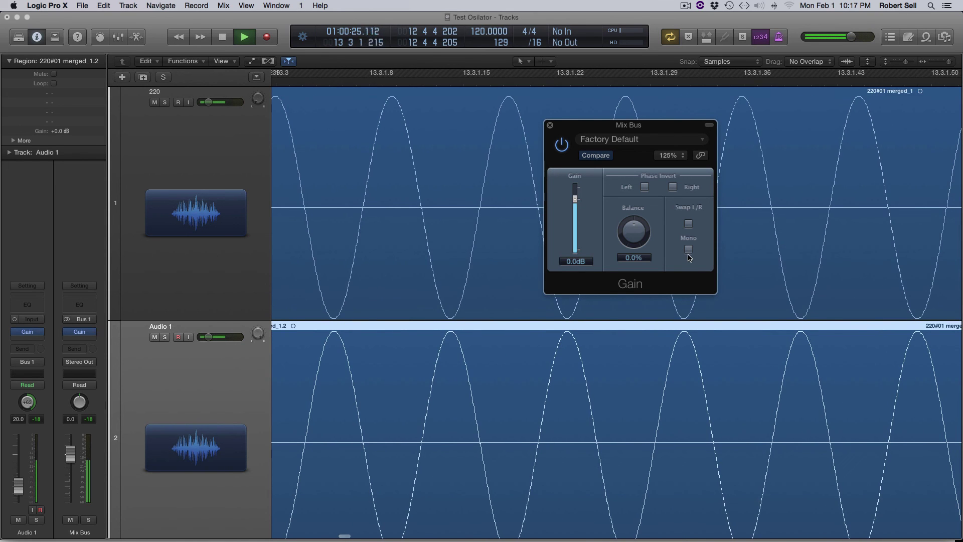
pyautogui.click(689, 250)
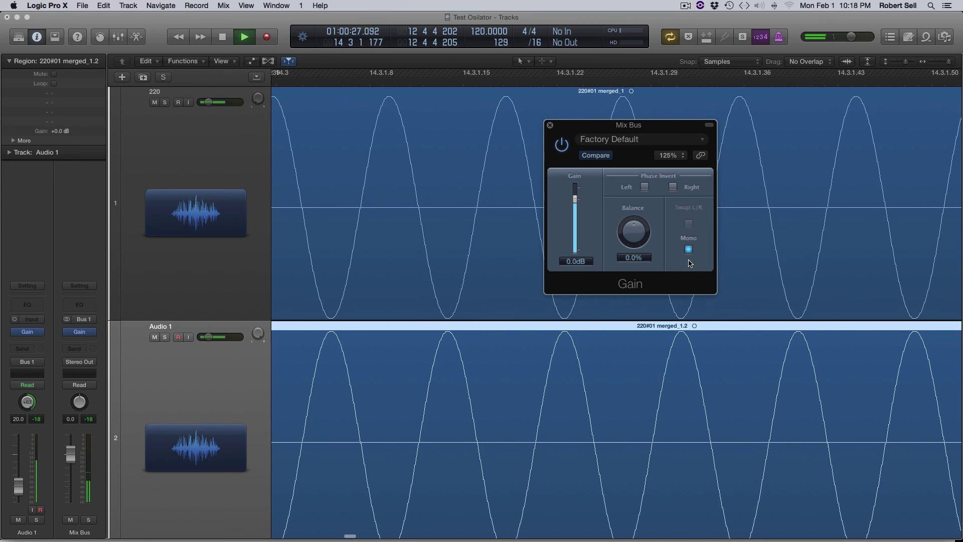
pyautogui.click(689, 251)
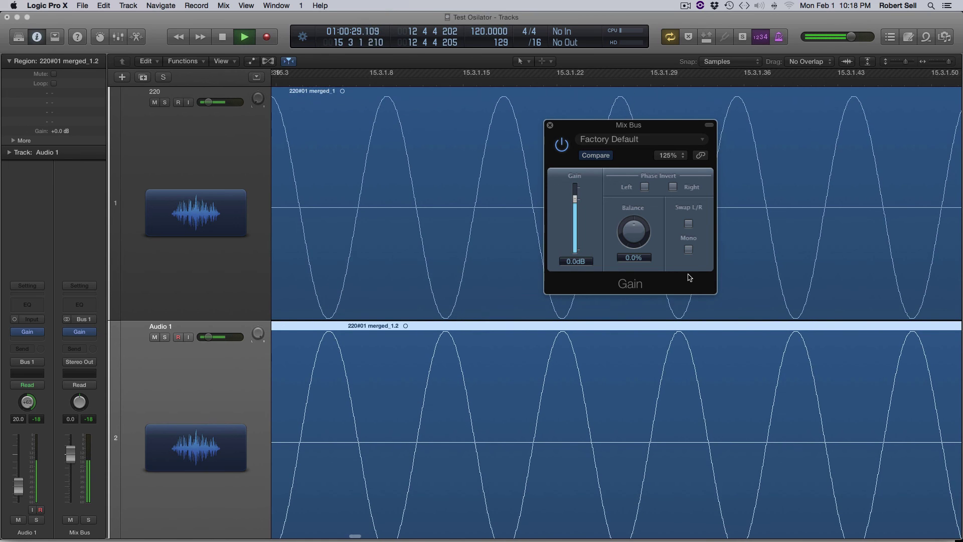
pyautogui.press('space')
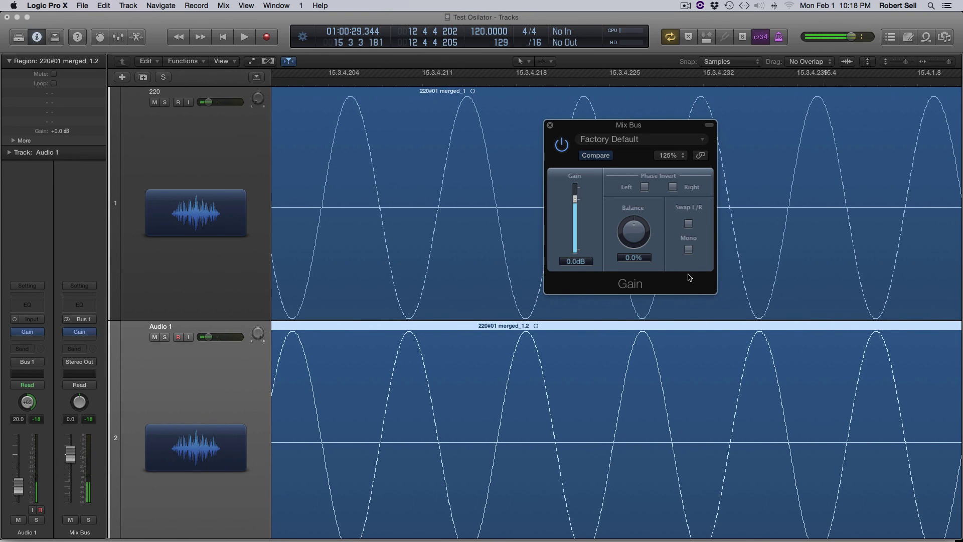